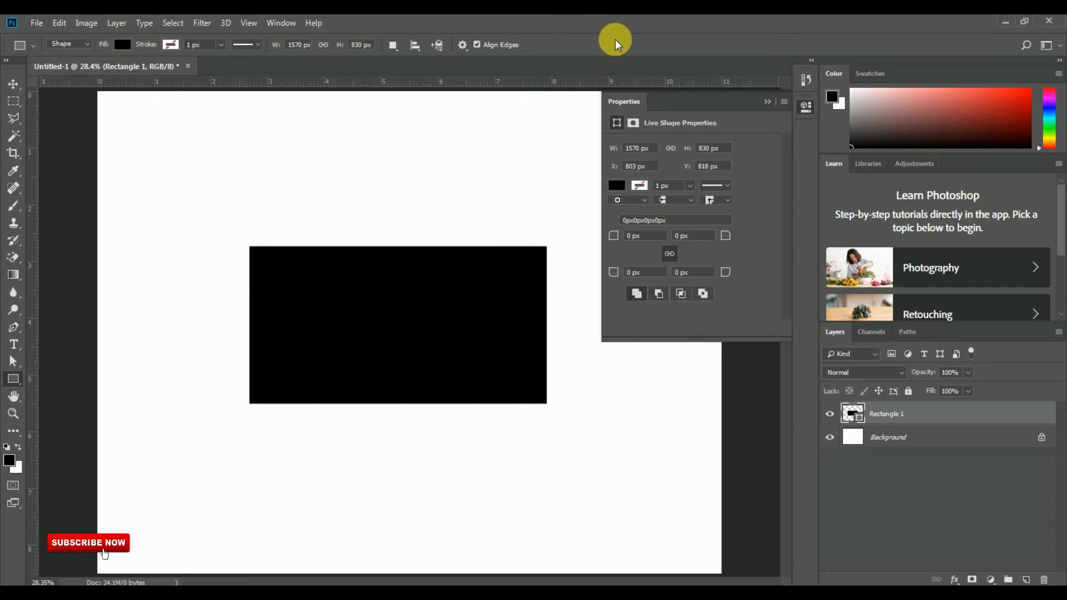
# Step: Enlarge the black rectangle proportionally to about 113% with Free Transform
pyautogui.click(770, 101)
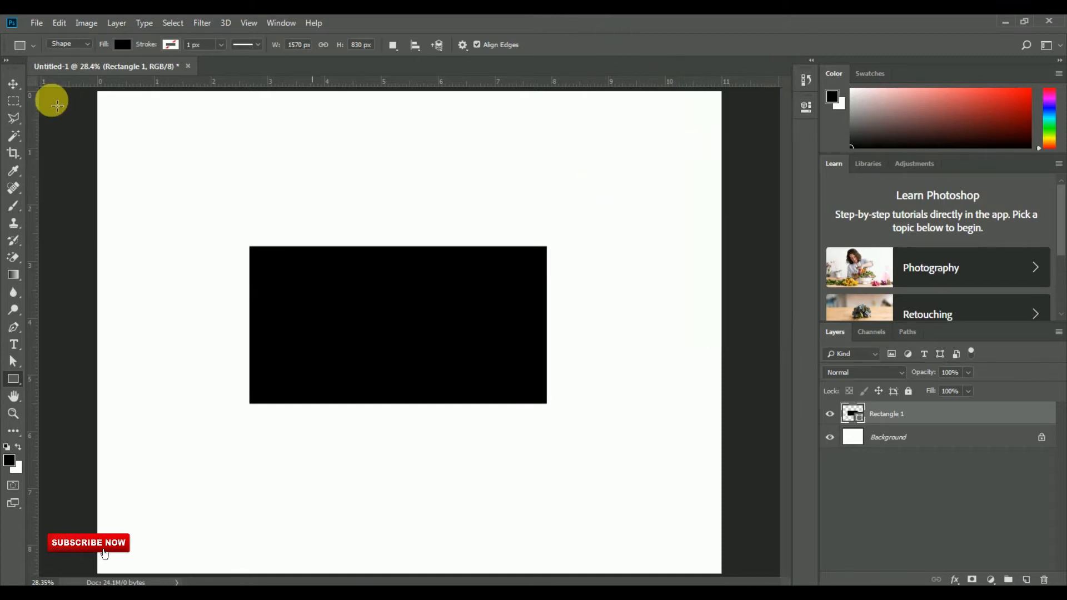
pyautogui.click(59, 22)
pyautogui.click(176, 304)
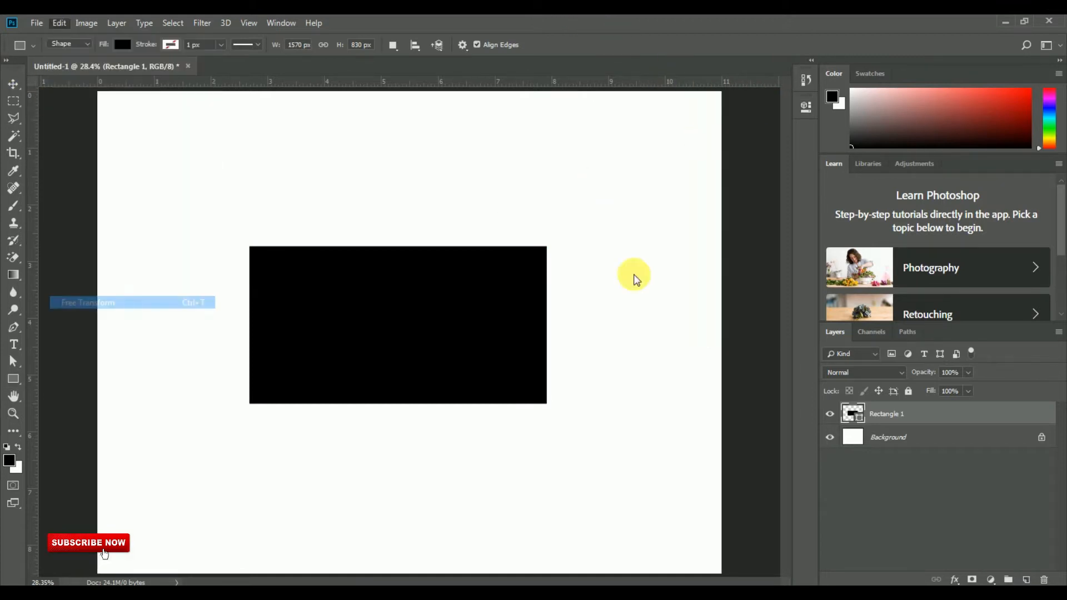
pyautogui.moveTo(547, 246); pyautogui.dragTo(565, 266)
pyautogui.press('Return')
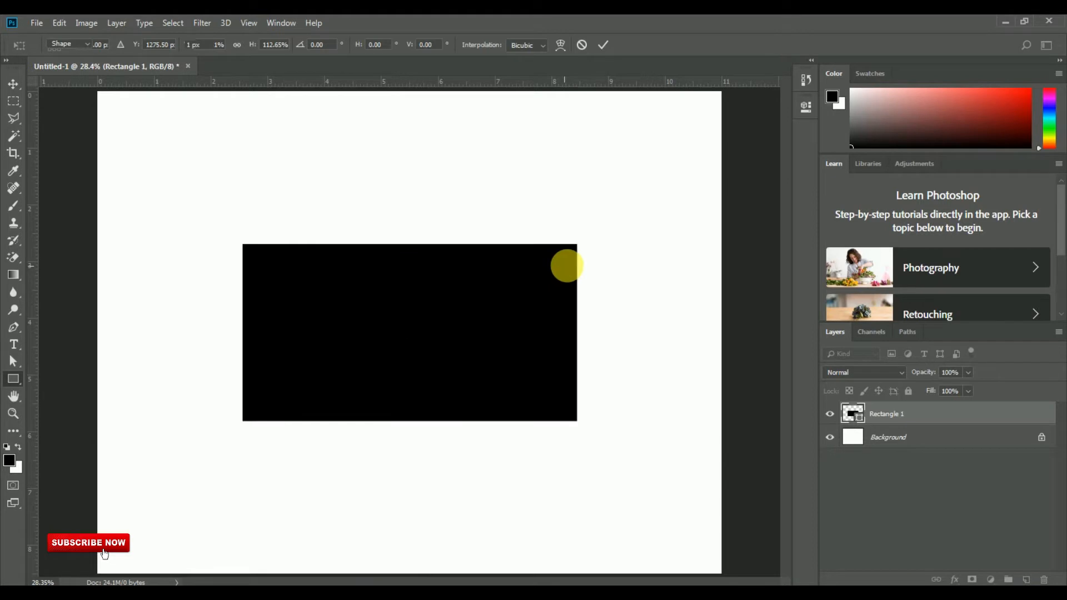
# Step: Duplicate the Rectangle 1 layer, keeping the default copy name
pyautogui.click(14, 83)
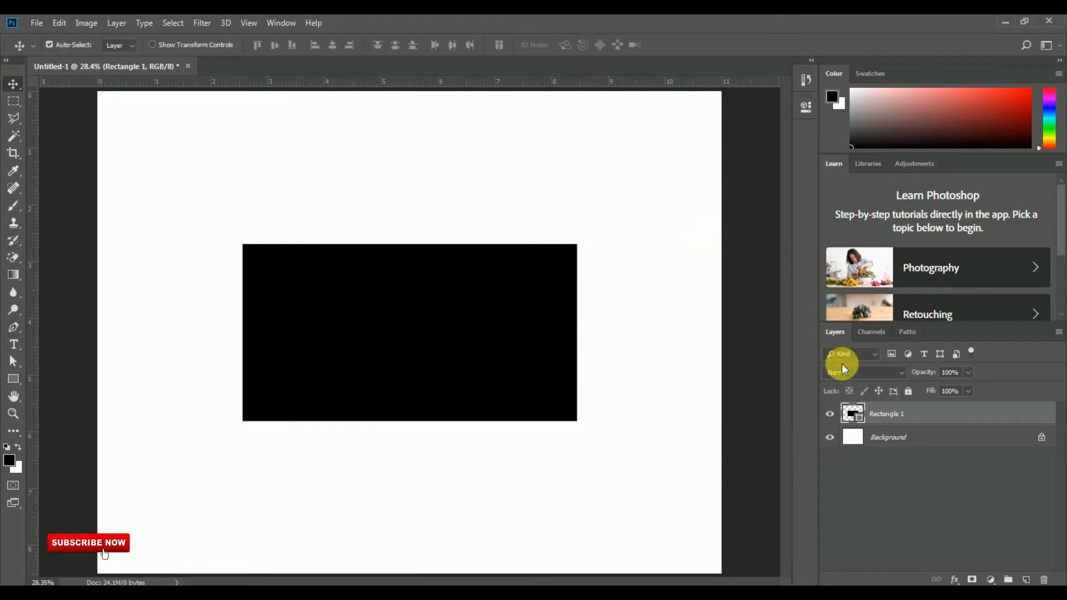
pyautogui.rightClick(899, 421)
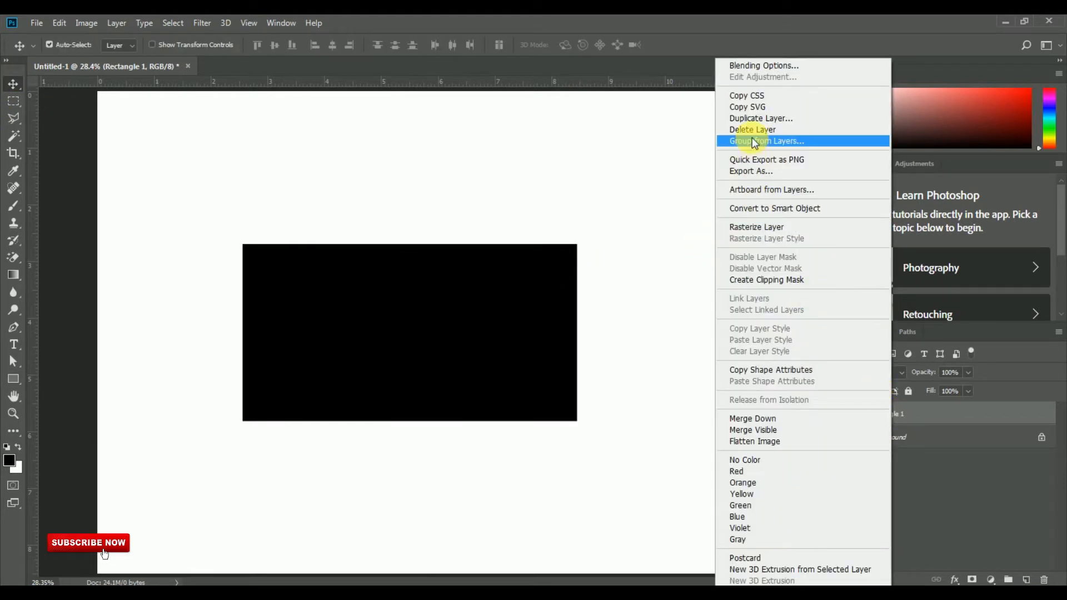
pyautogui.click(752, 120)
pyautogui.click(643, 170)
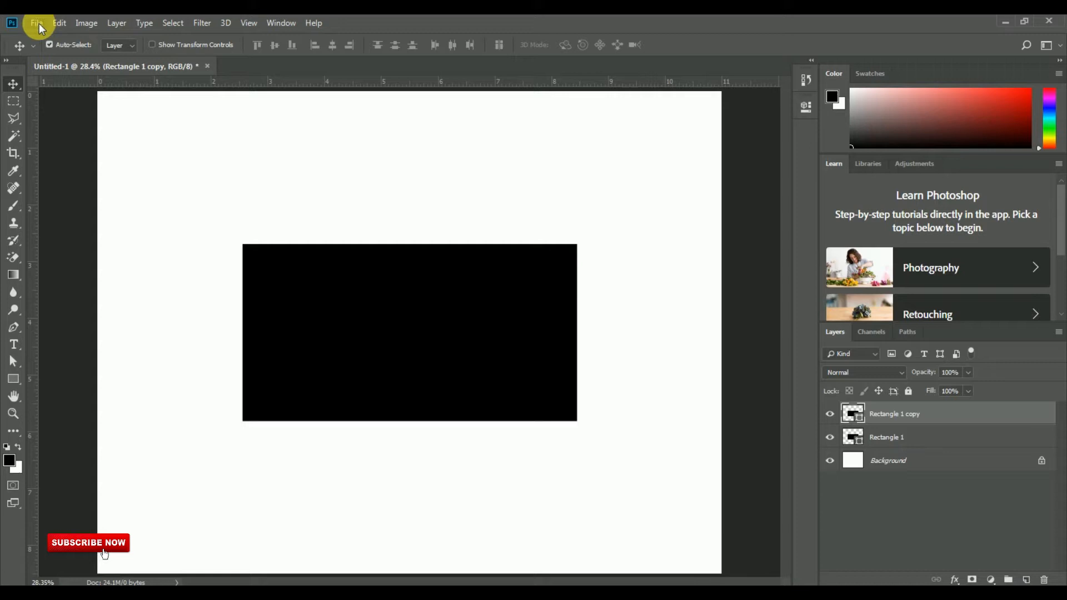
# Step: Scale the rectangle copy to about 97% around its centre and fine-tune its top and bottom edges inside the original rectangle
pyautogui.click(56, 27)
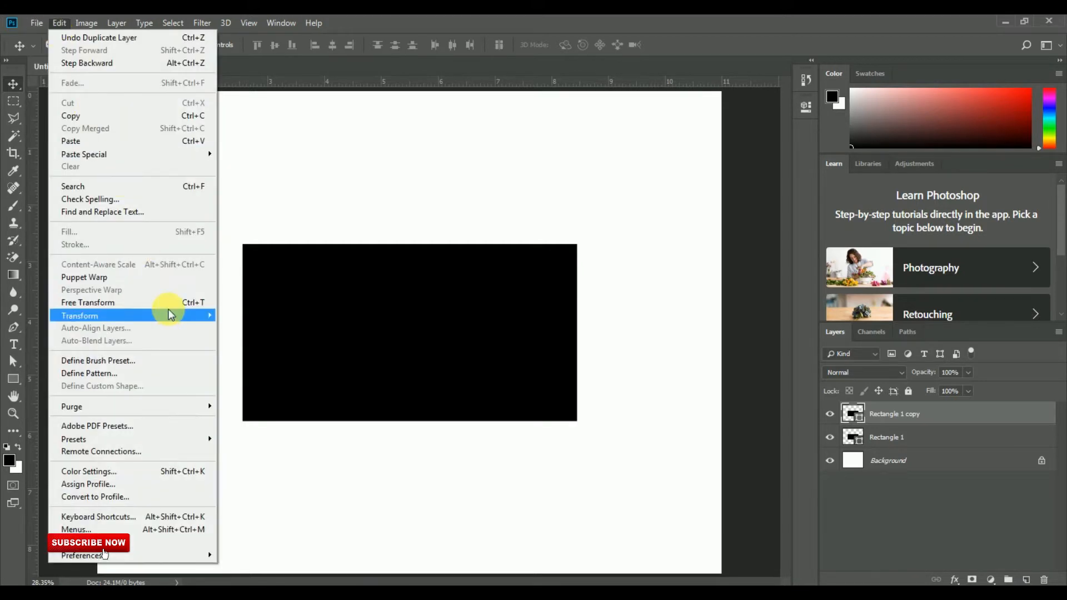
pyautogui.click(166, 303)
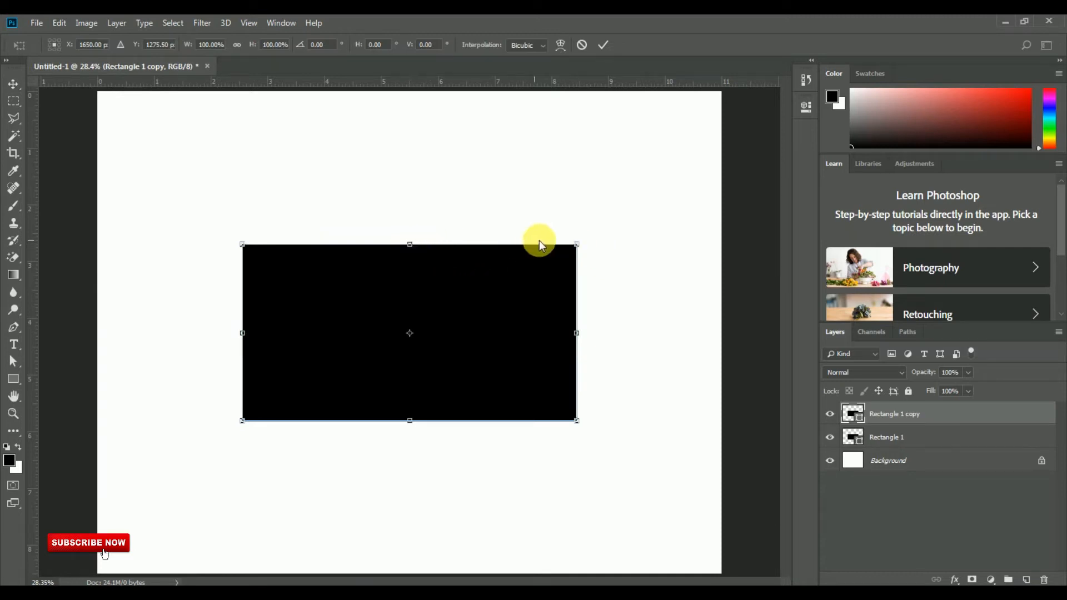
pyautogui.moveTo(582, 251); pyautogui.dragTo(575, 247)
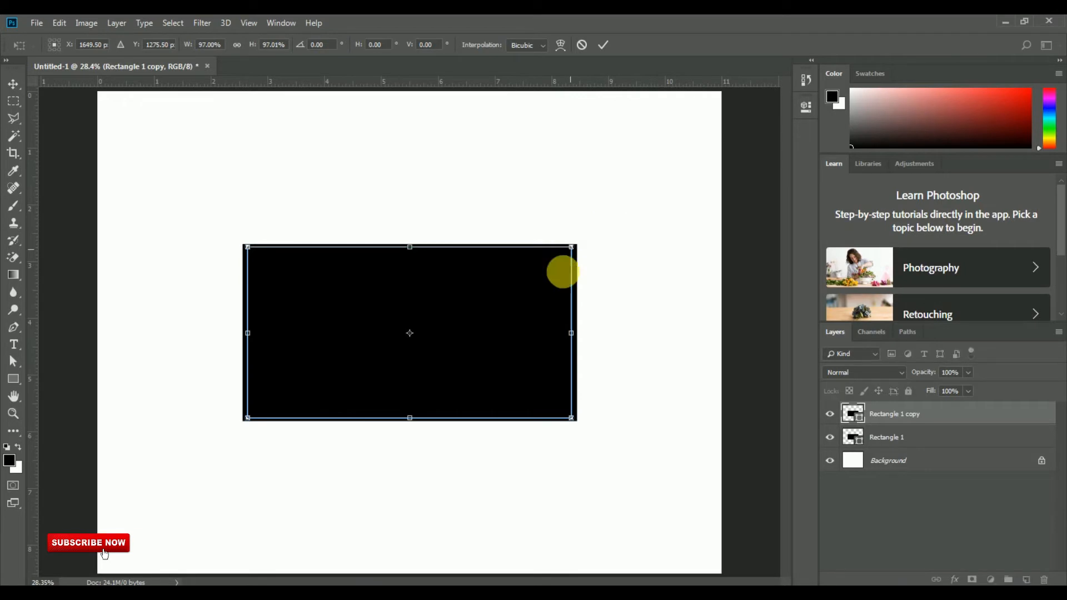
pyautogui.scroll(2, 432, 418)
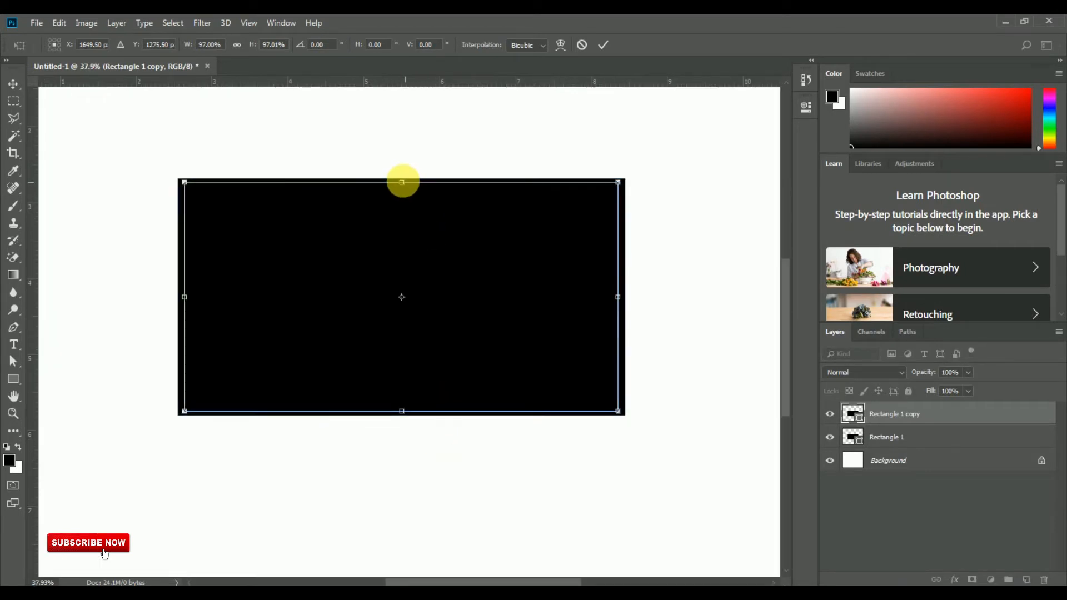
pyautogui.moveTo(410, 194); pyautogui.dragTo(413, 190)
pyautogui.moveTo(402, 411)
pyautogui.mouseDown()
pyautogui.moveTo(406, 400)
pyautogui.moveTo(414, 408)
pyautogui.mouseUp()
pyautogui.press('Return')
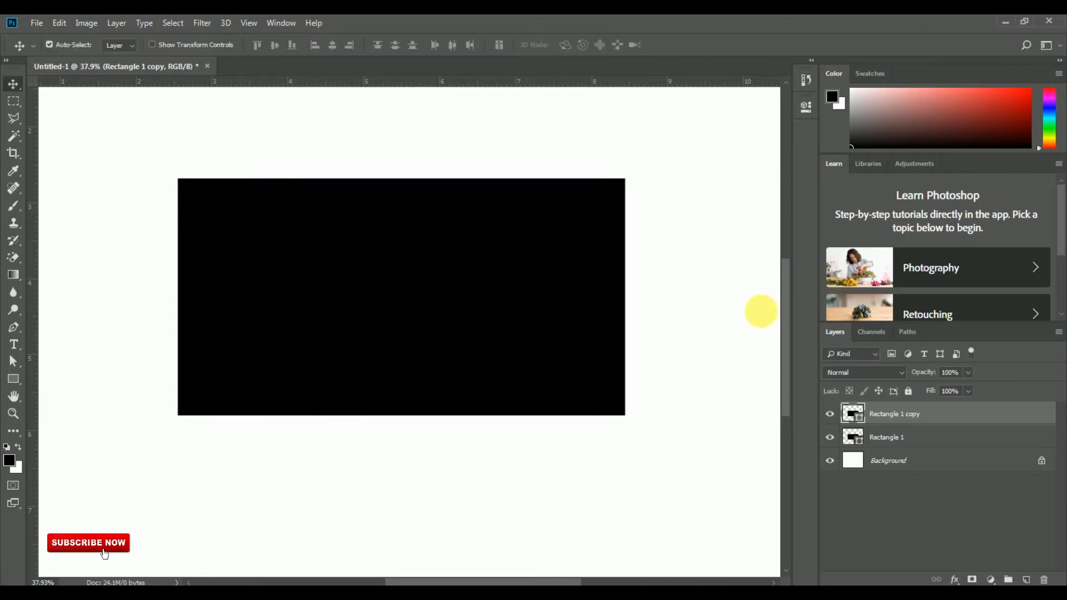
pyautogui.click(426, 472)
pyautogui.scroll(-2, 425, 472)
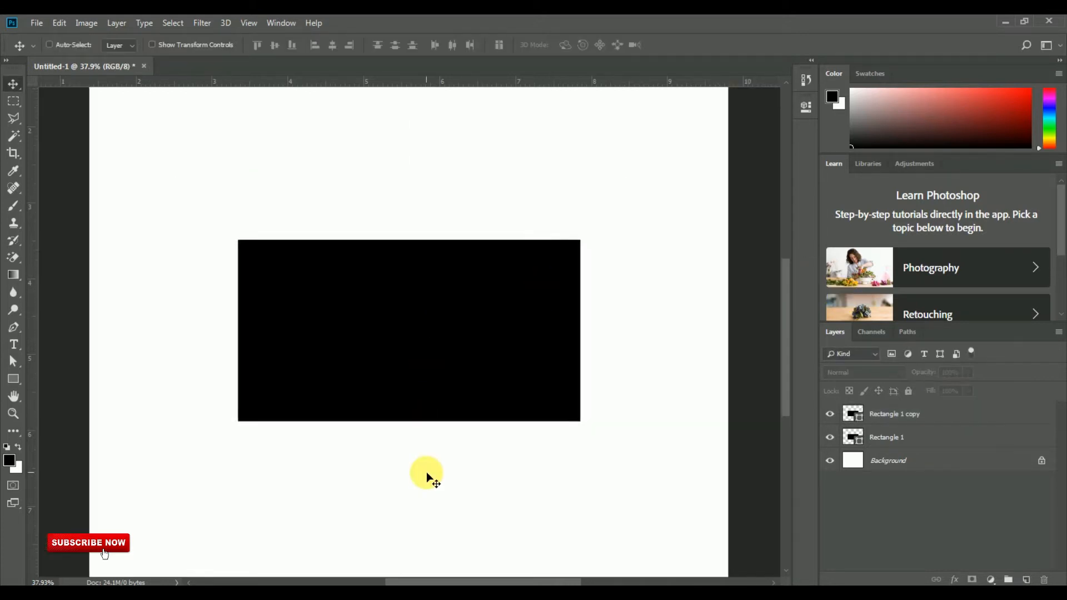
pyautogui.scroll(5, 450, 386)
pyautogui.click(471, 469)
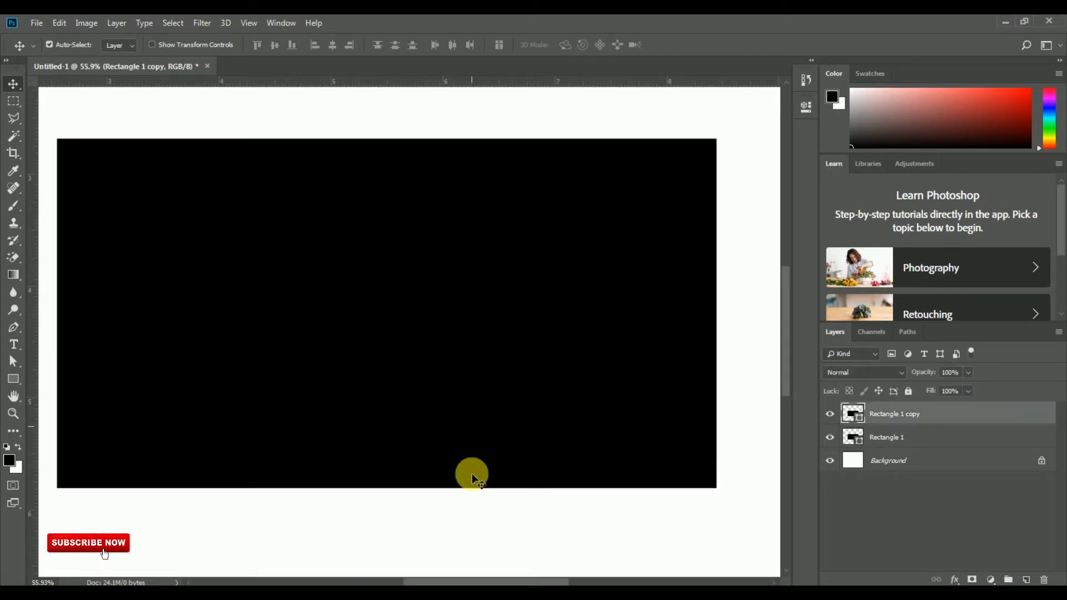
pyautogui.click(488, 520)
pyautogui.click(439, 328)
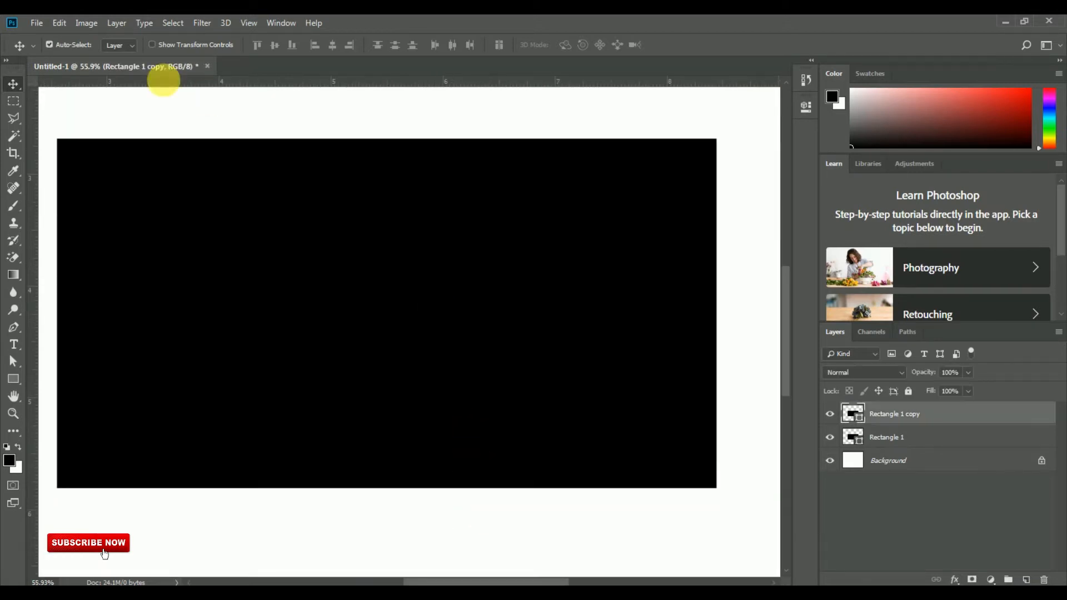
# Step: Place the image 92vOGK from the led tv folder as an embedded image
pyautogui.click(40, 22)
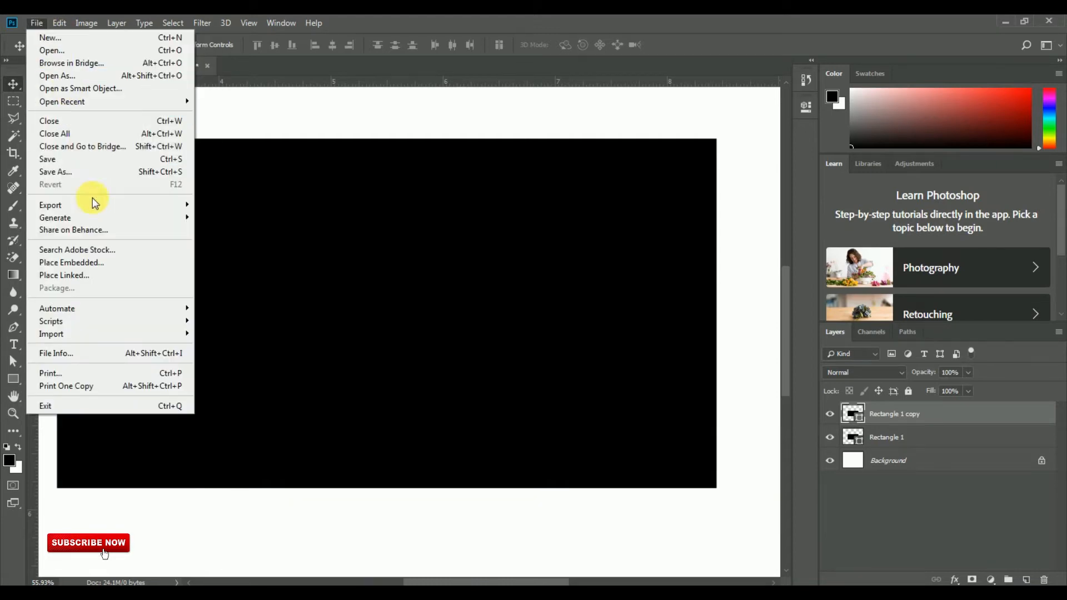
pyautogui.click(100, 261)
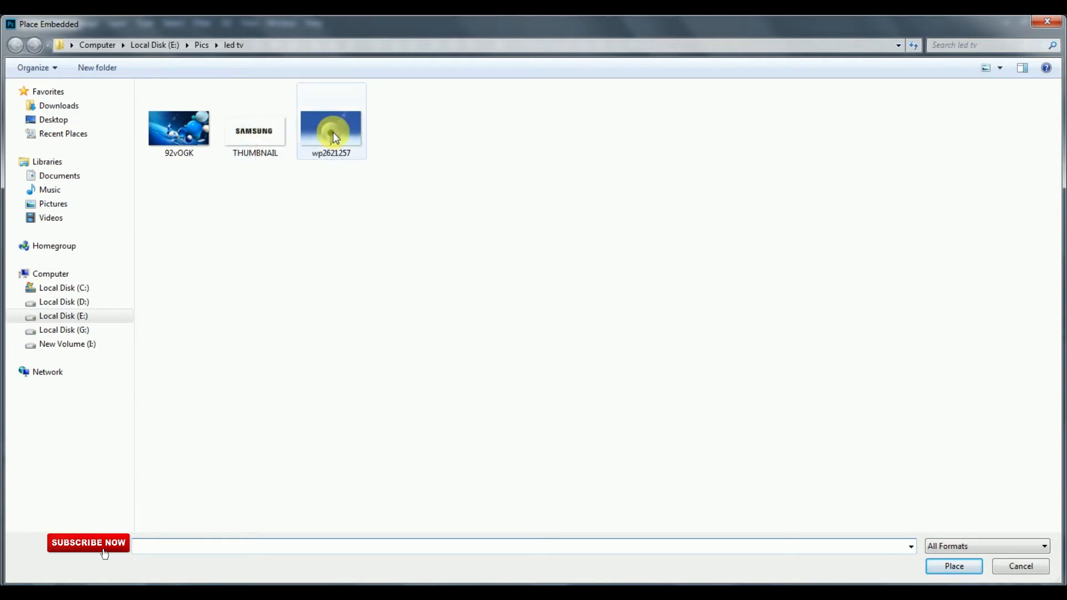
pyautogui.click(206, 138)
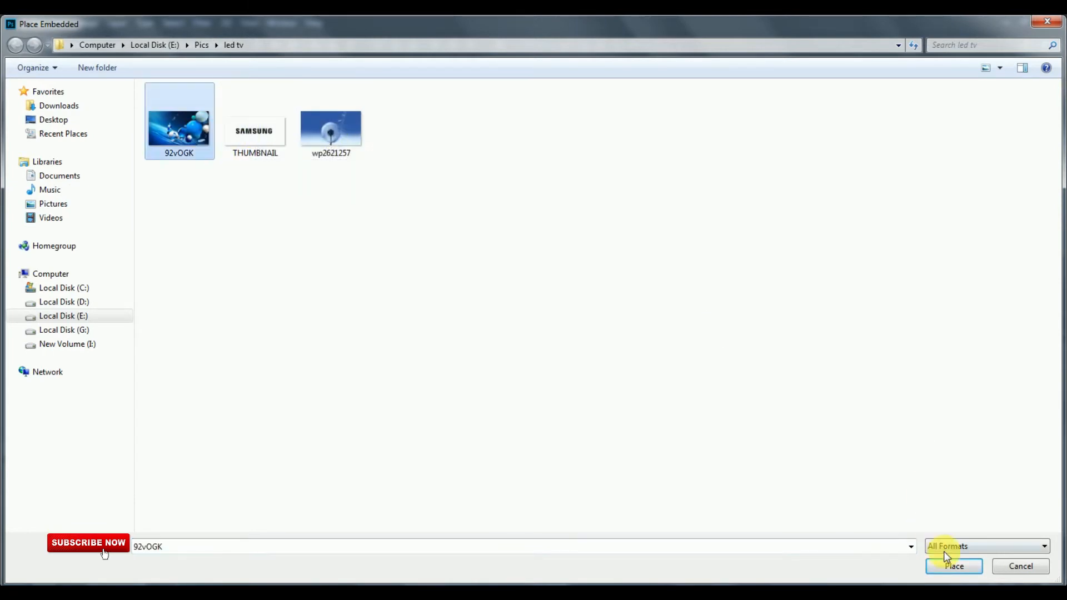
pyautogui.click(952, 565)
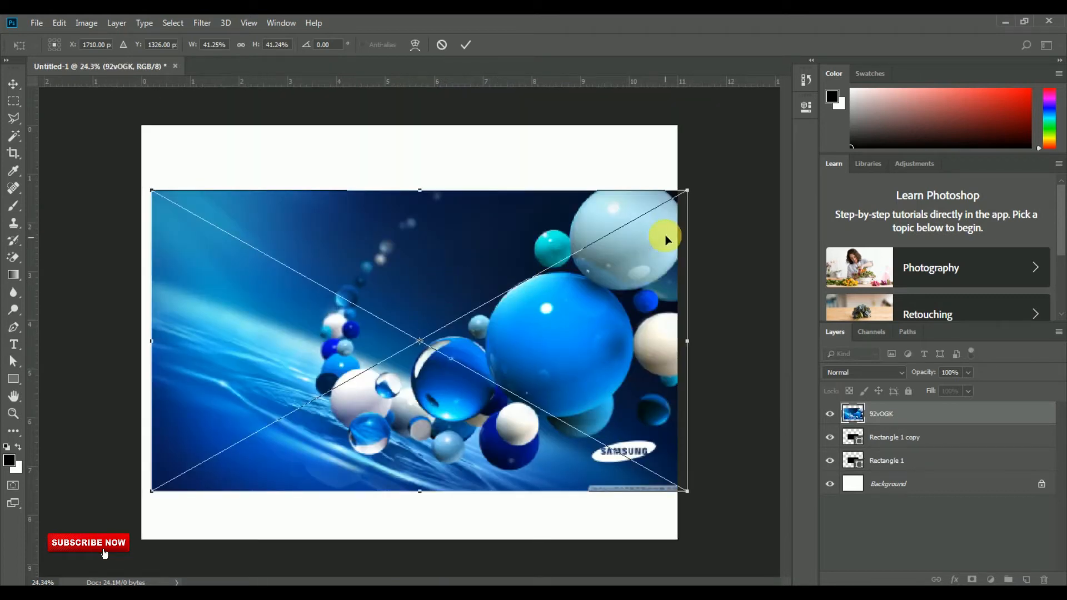
# Step: Scale the placed image to about 23% and align its upper-right corner with the black rectangle's
pyautogui.moveTo(689, 194); pyautogui.dragTo(553, 230)
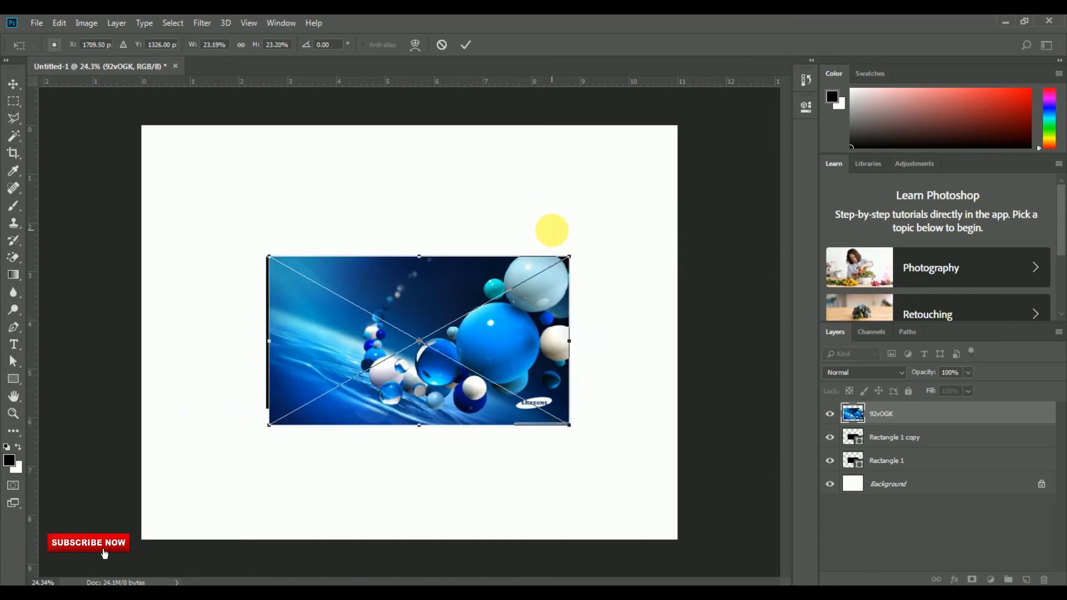
pyautogui.moveTo(523, 266); pyautogui.dragTo(523, 267)
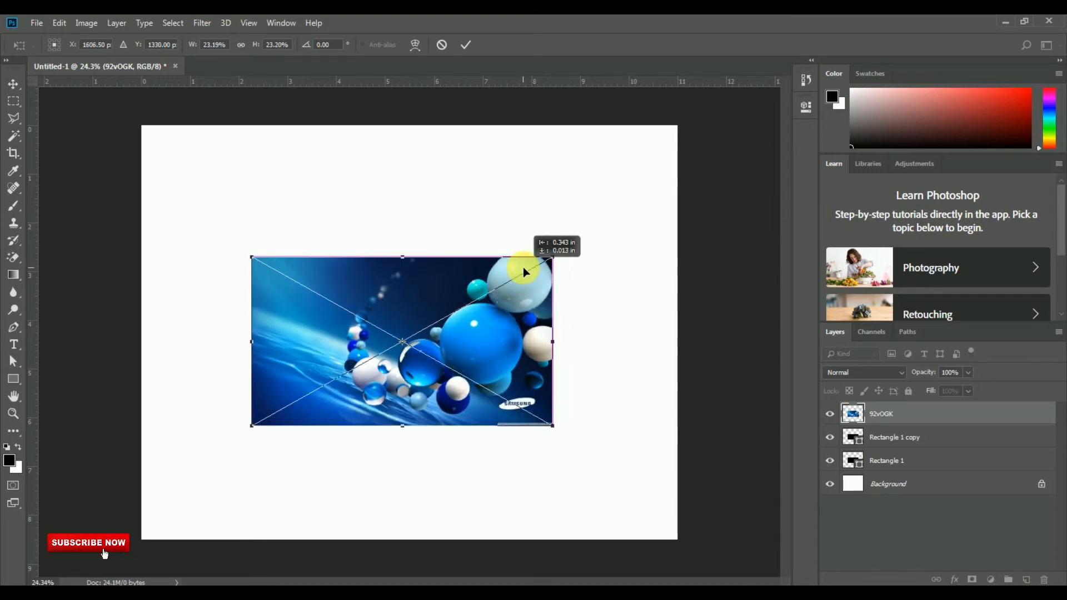
pyautogui.press('Return')
# Step: Rasterize the 92vOGK layer and clip it to the Rectangle 1 copy layer
pyautogui.rightClick(922, 413)
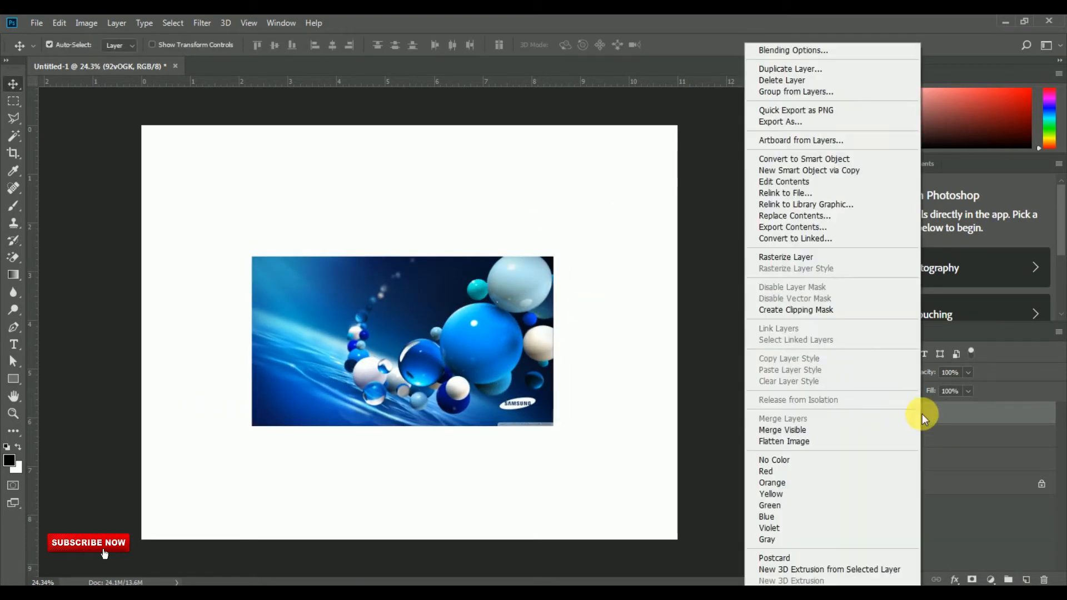
pyautogui.click(792, 259)
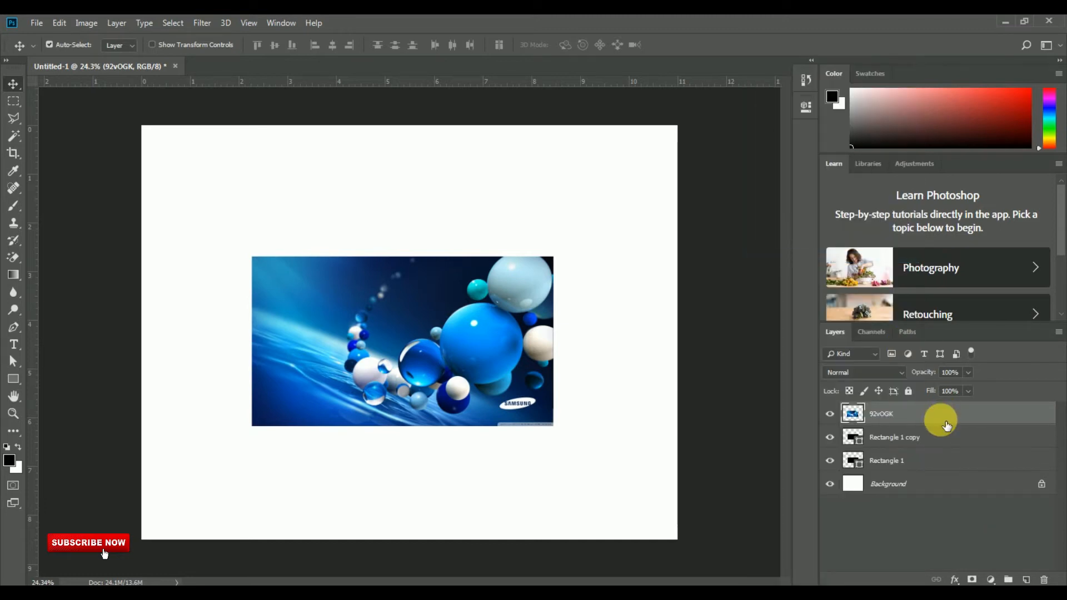
pyautogui.rightClick(947, 425)
pyautogui.click(812, 280)
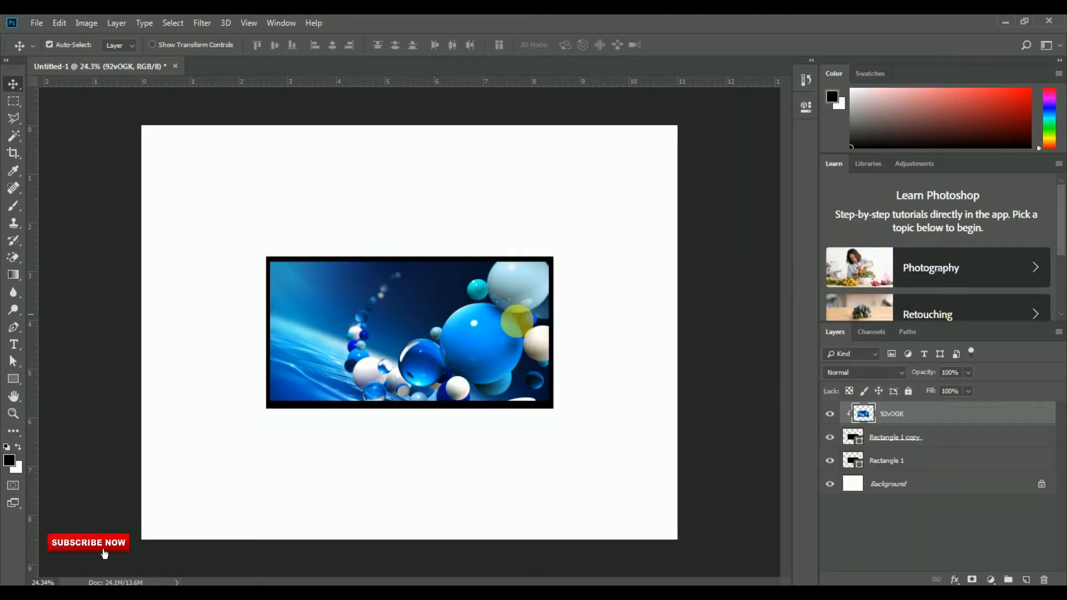
# Step: Scale the clipped image to about 97% and shift it up and right so the Samsung logo fits inside the frame
pyautogui.moveTo(485, 352); pyautogui.dragTo(513, 404)
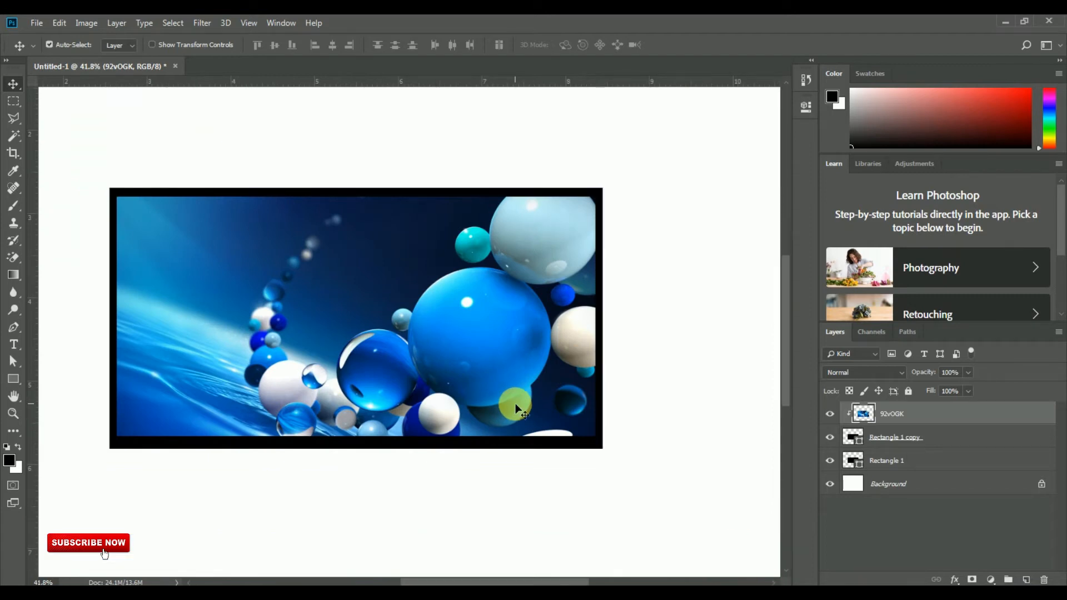
pyautogui.click(65, 24)
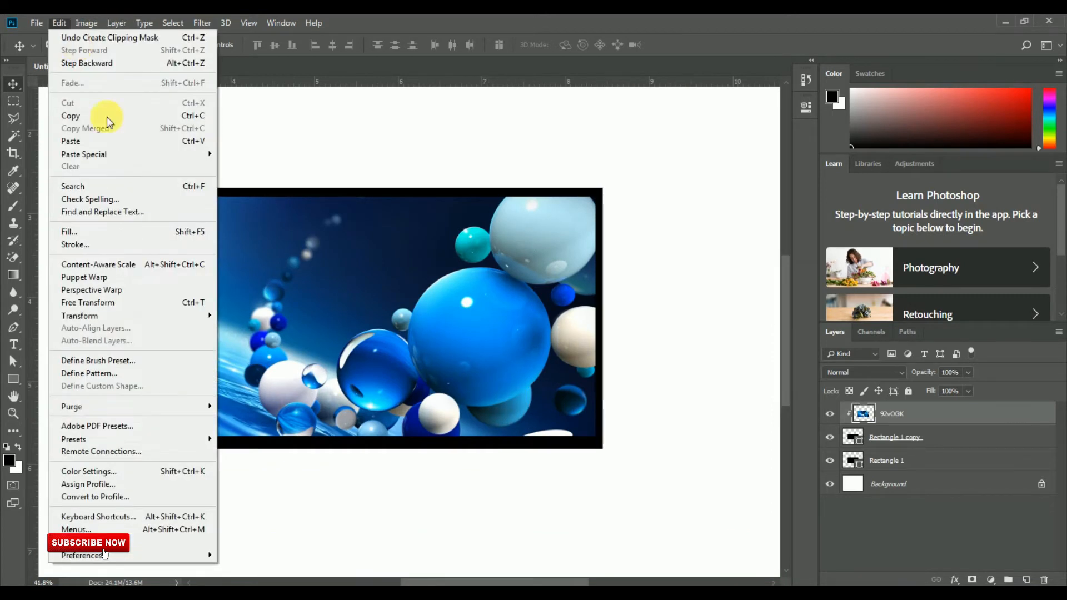
pyautogui.click(150, 303)
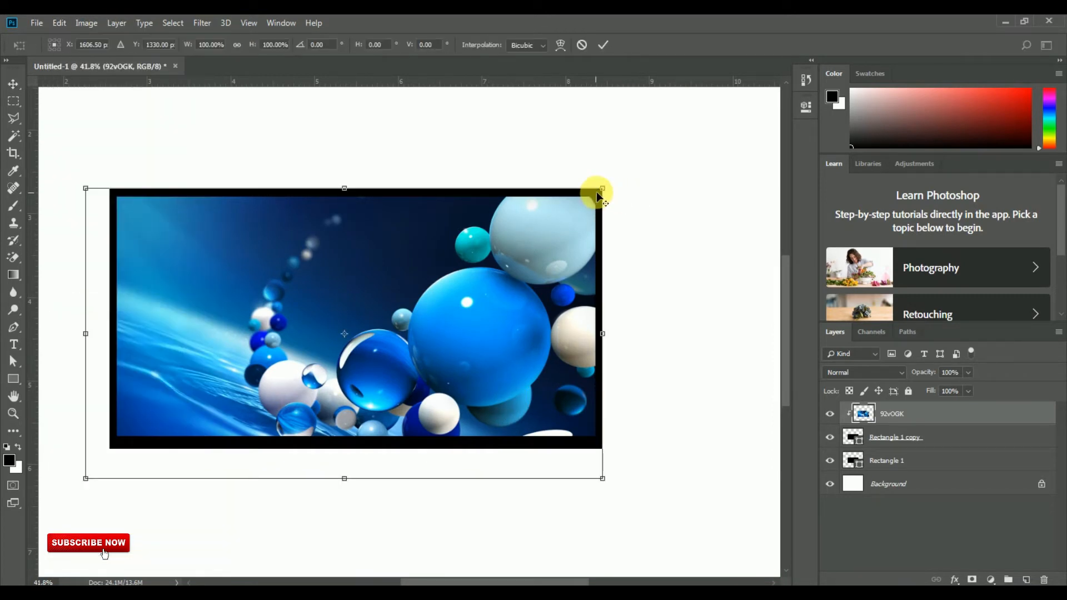
pyautogui.moveTo(602, 189); pyautogui.dragTo(596, 192)
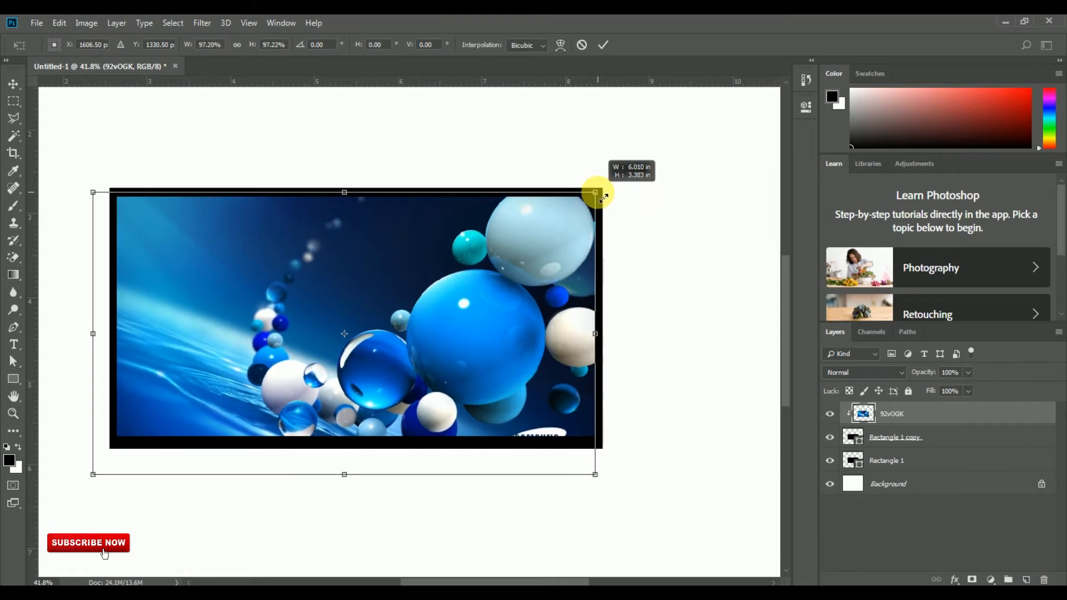
pyautogui.moveTo(365, 239); pyautogui.dragTo(368, 219)
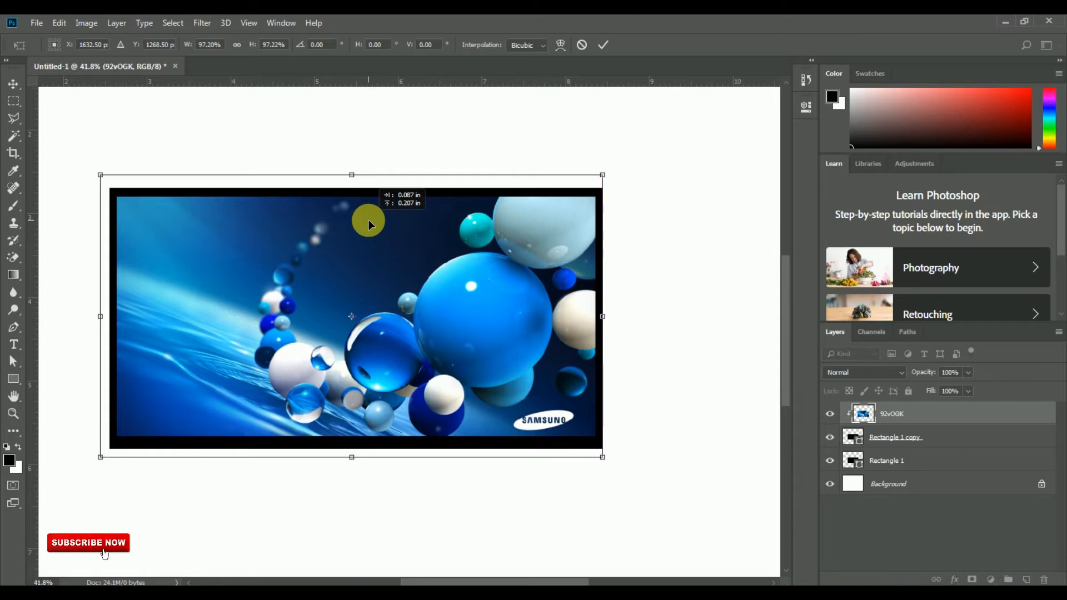
pyautogui.press('Return')
# Step: Raise the bottom edge of the Rectangle 1 copy slightly with Free Transform, reducing its height to about 99%
pyautogui.scroll(-2, 408, 243)
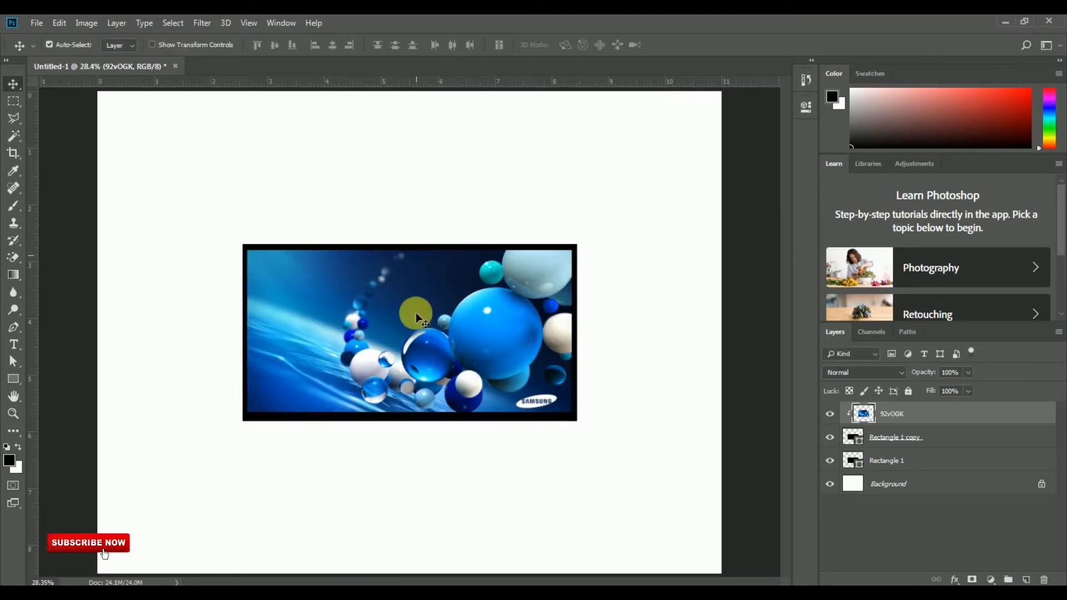
pyautogui.scroll(2, 414, 456)
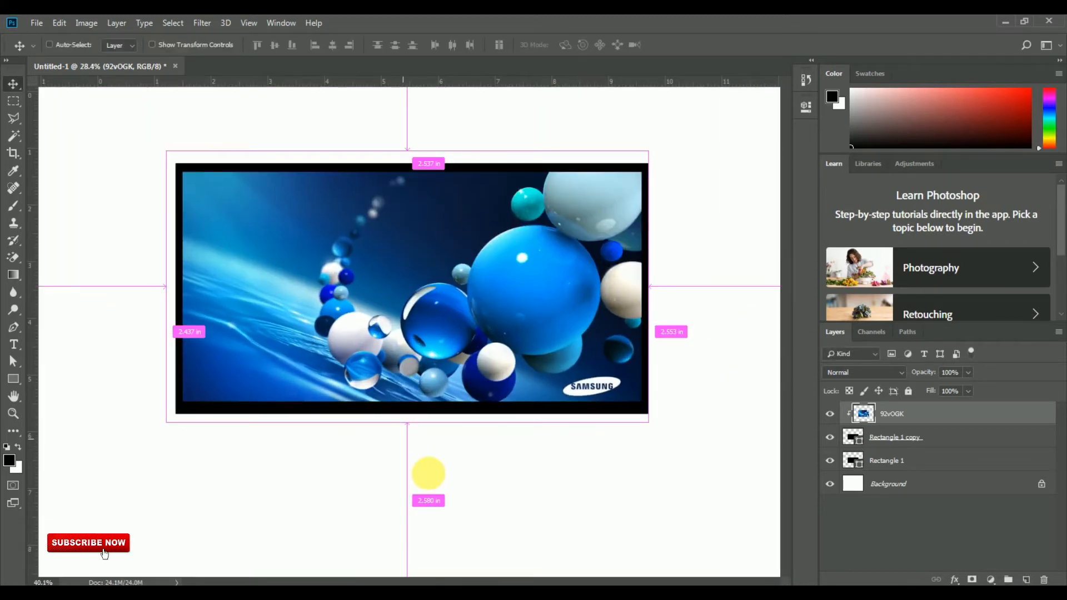
pyautogui.click(972, 439)
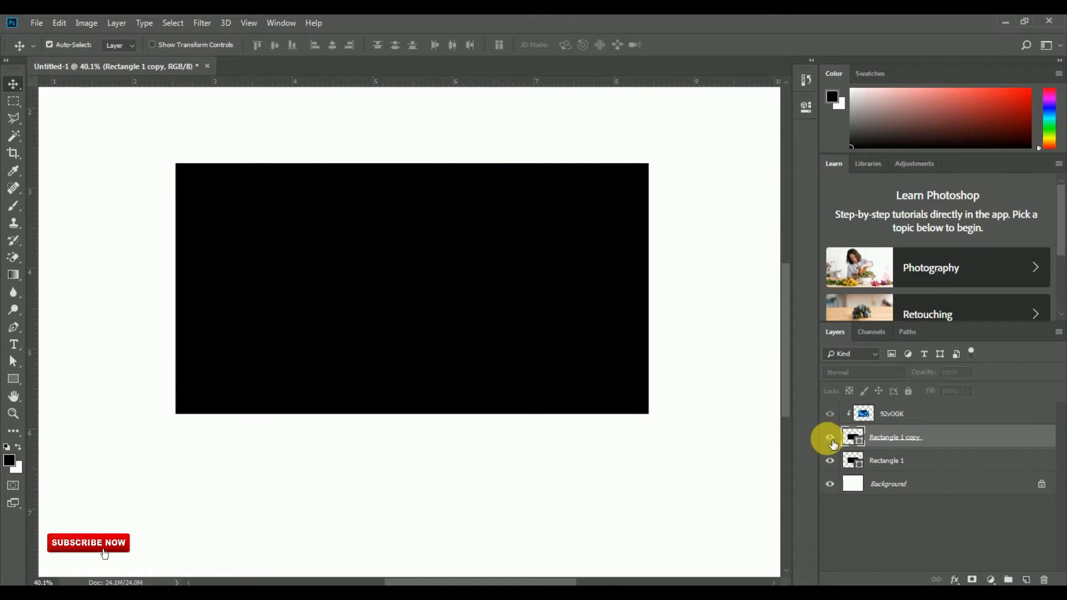
pyautogui.click(830, 437)
pyautogui.click(62, 23)
pyautogui.click(146, 302)
pyautogui.moveTo(481, 417)
pyautogui.mouseDown()
pyautogui.moveTo(507, 448)
pyautogui.moveTo(494, 421)
pyautogui.mouseUp()
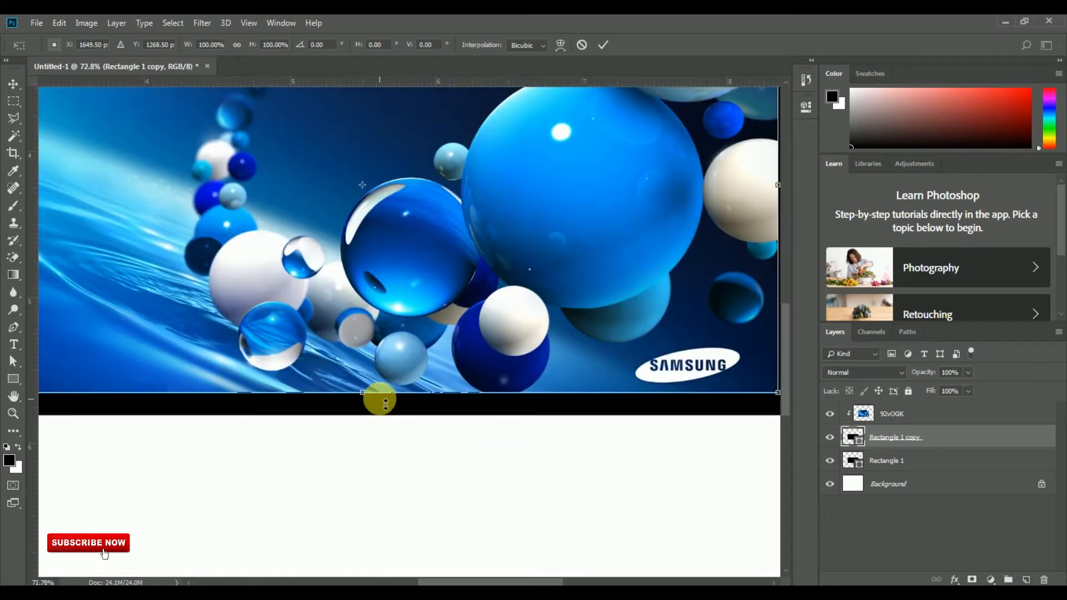
pyautogui.moveTo(372, 403); pyautogui.dragTo(374, 396)
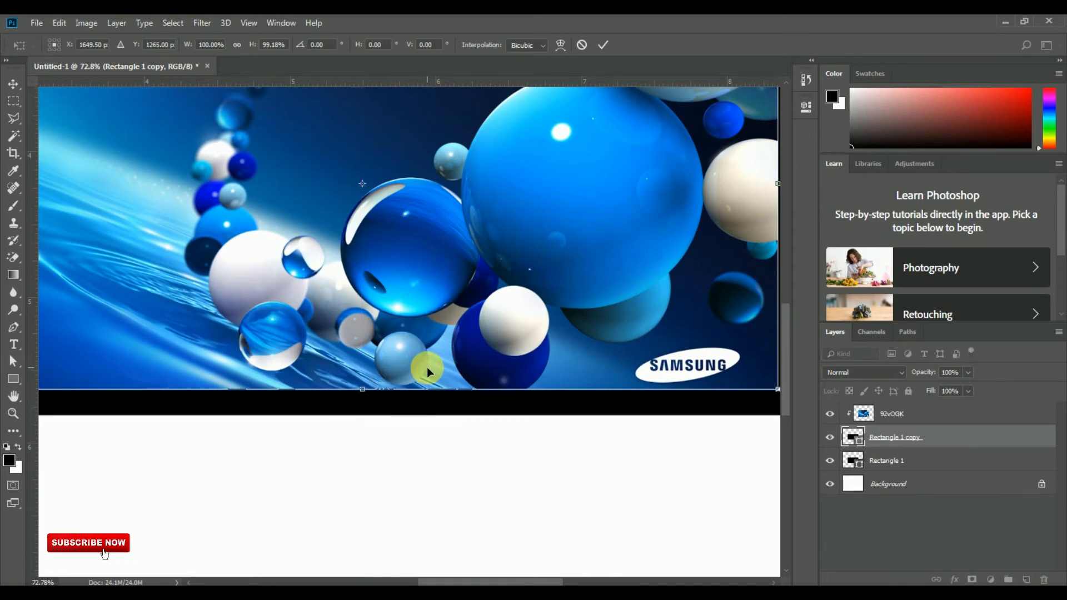
pyautogui.press('Return')
# Step: Nudge the Rectangle 1 copy screen shape slightly upward inside the black frame
pyautogui.keyDown('shift'); pyautogui.click(443, 407); pyautogui.keyUp('shift')
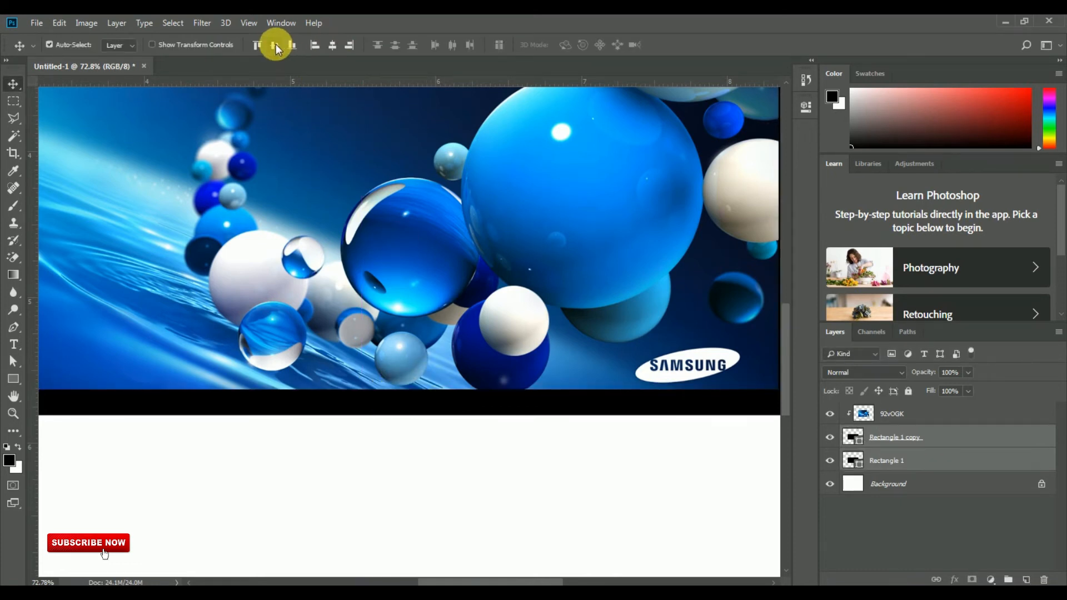
pyautogui.hotkey('ctrl', '0')
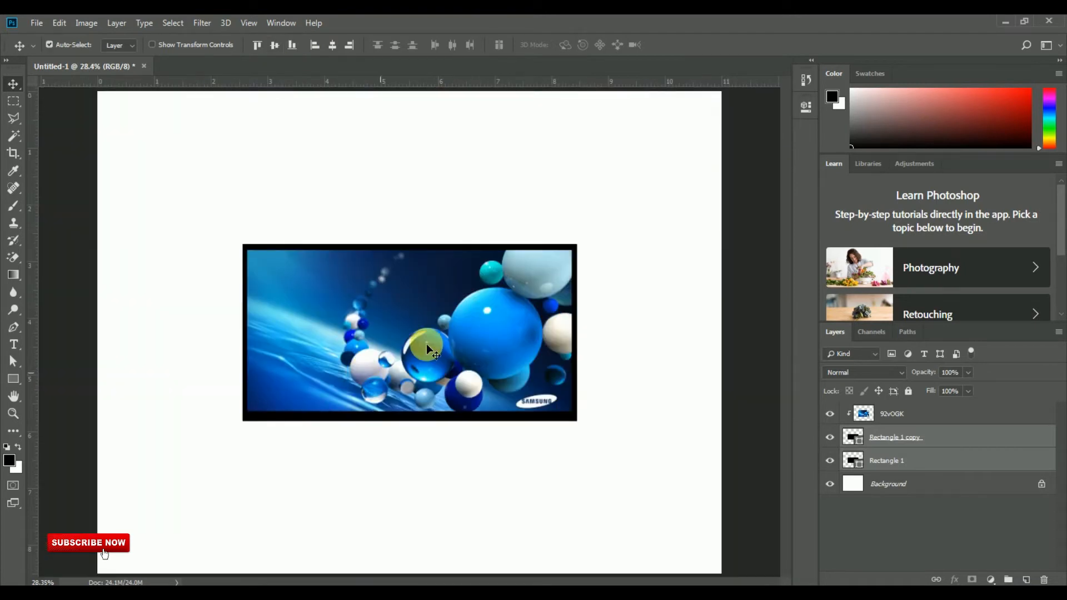
pyautogui.click(515, 216)
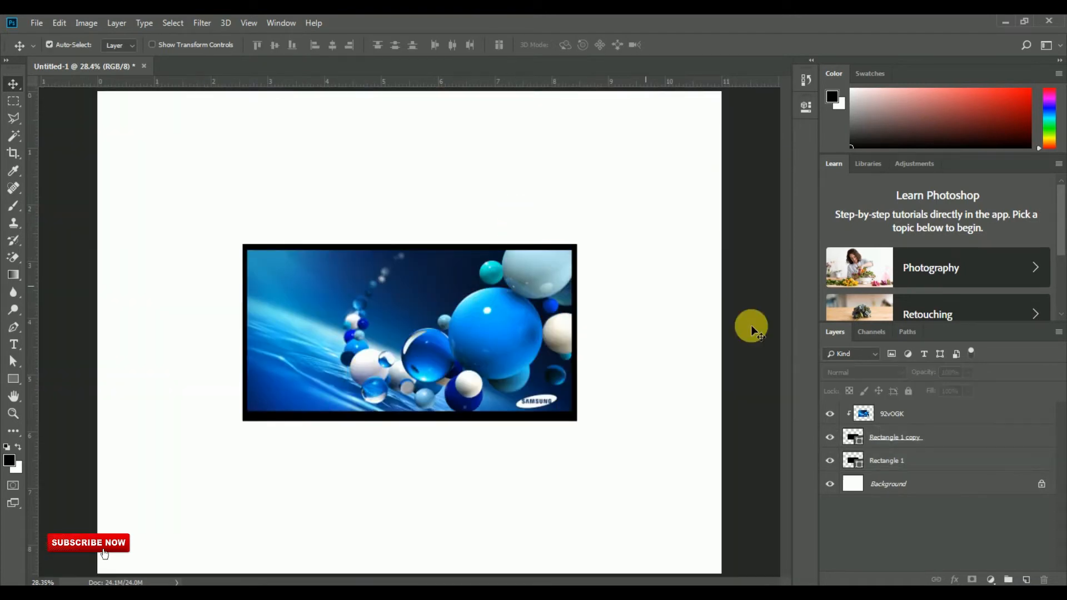
pyautogui.click(892, 437)
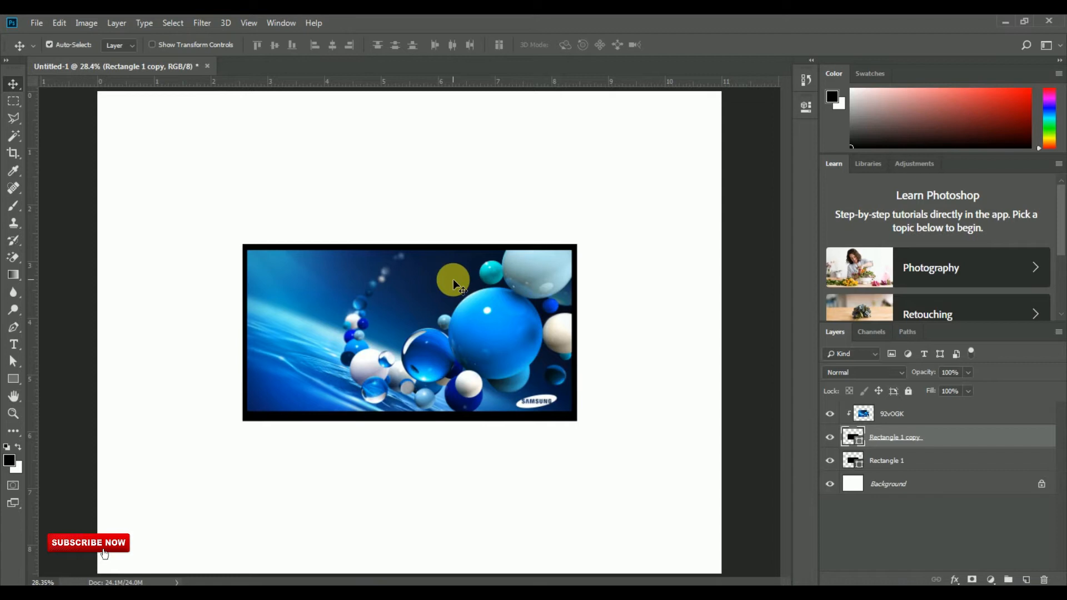
pyautogui.hotkey('ctrl', 'shift', 'Up')
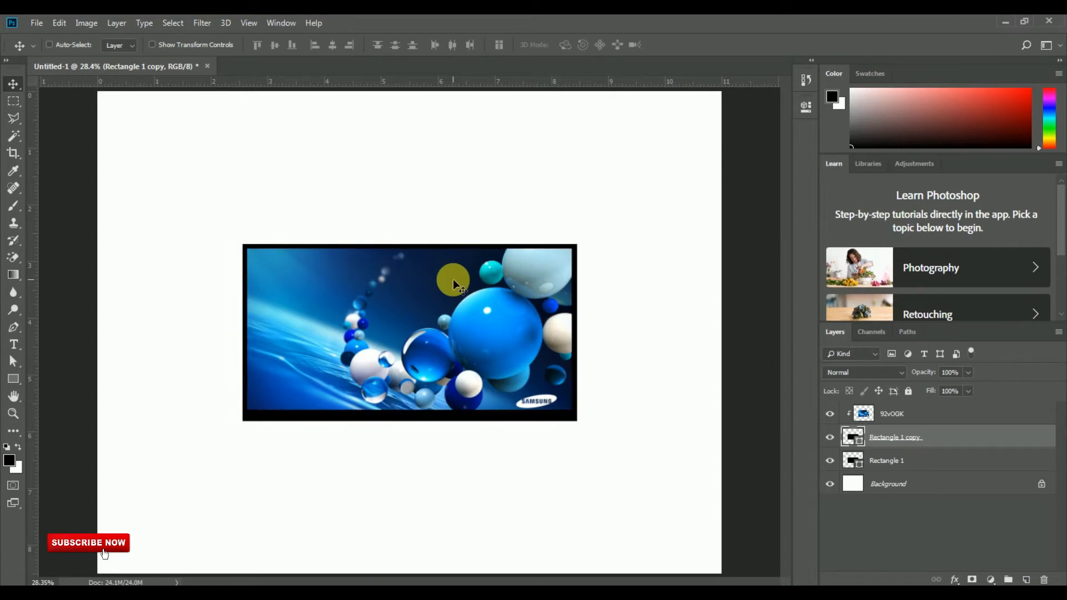
pyautogui.press('Down')
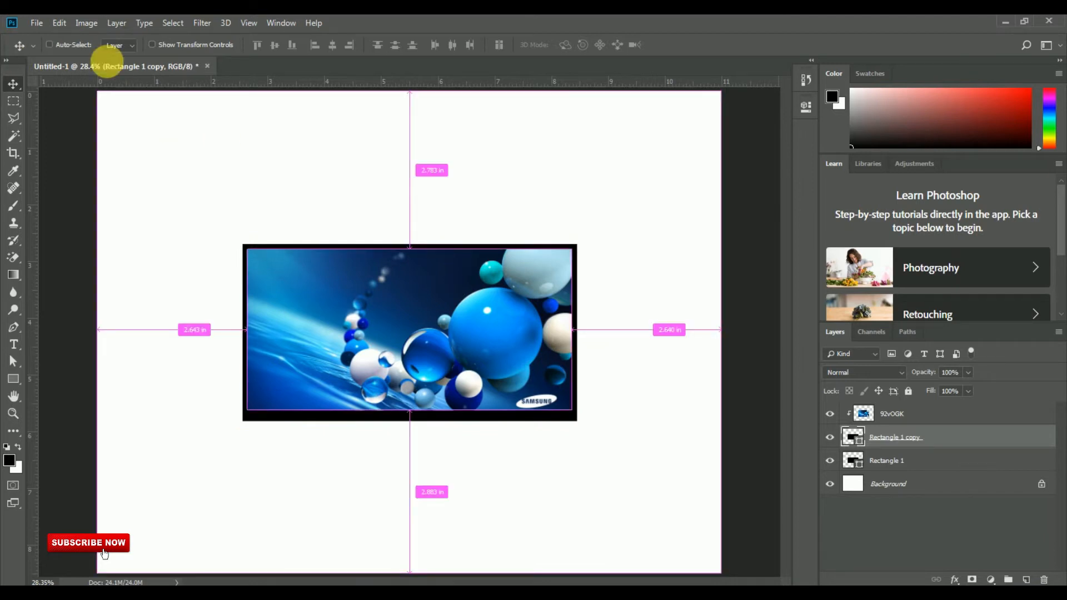
# Step: Extend the bottom edge of the Rectangle 1 copy downward with Free Transform, increasing its height to about 102%
pyautogui.click(59, 22)
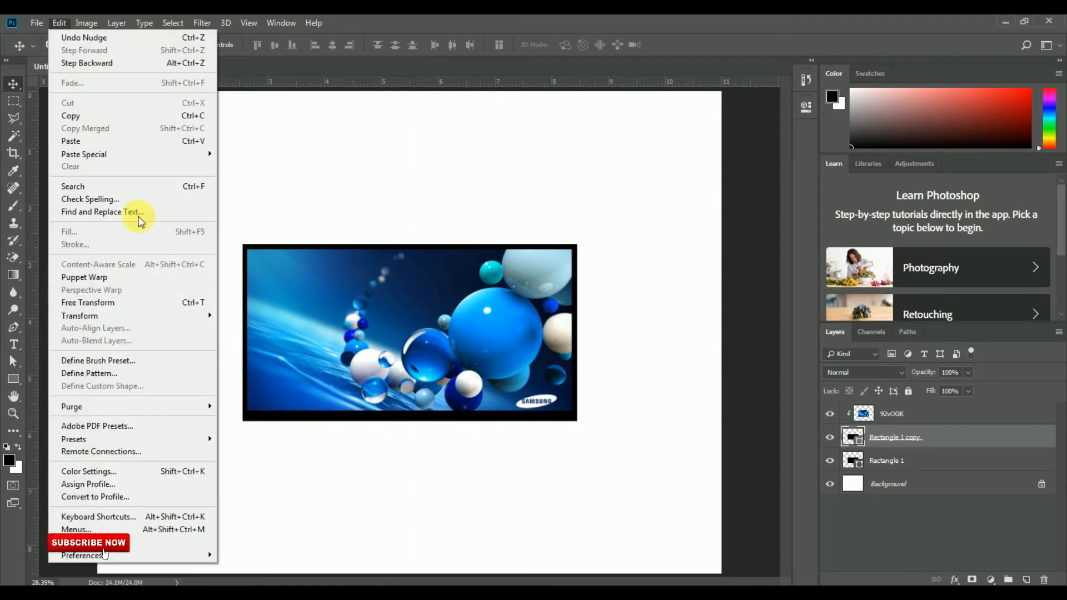
pyautogui.click(155, 303)
pyautogui.scroll(3, 414, 477)
pyautogui.scroll(1, 459, 513)
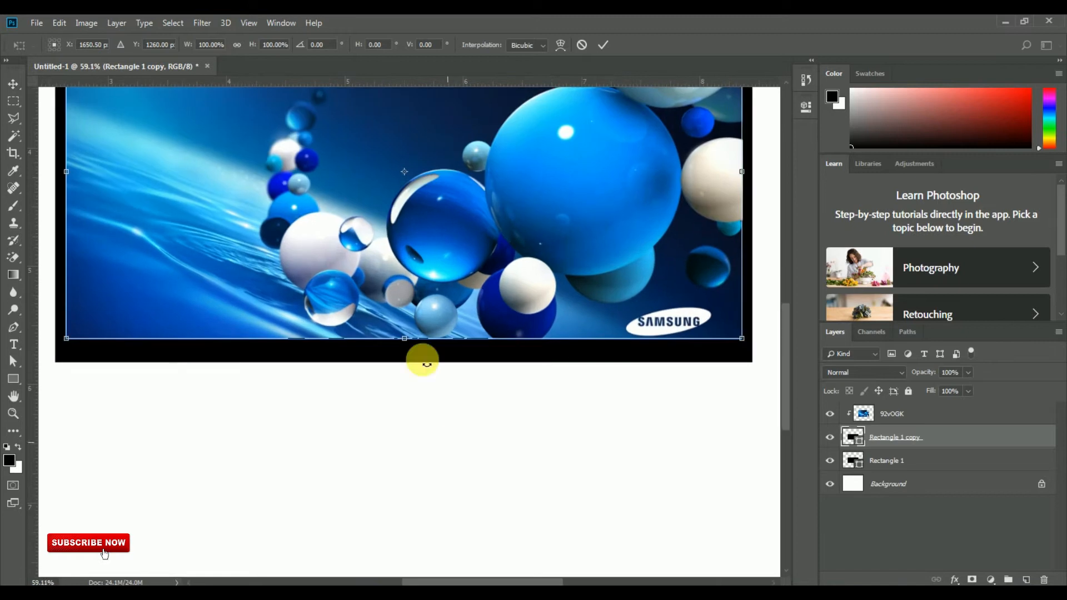
pyautogui.moveTo(409, 341); pyautogui.dragTo(412, 352)
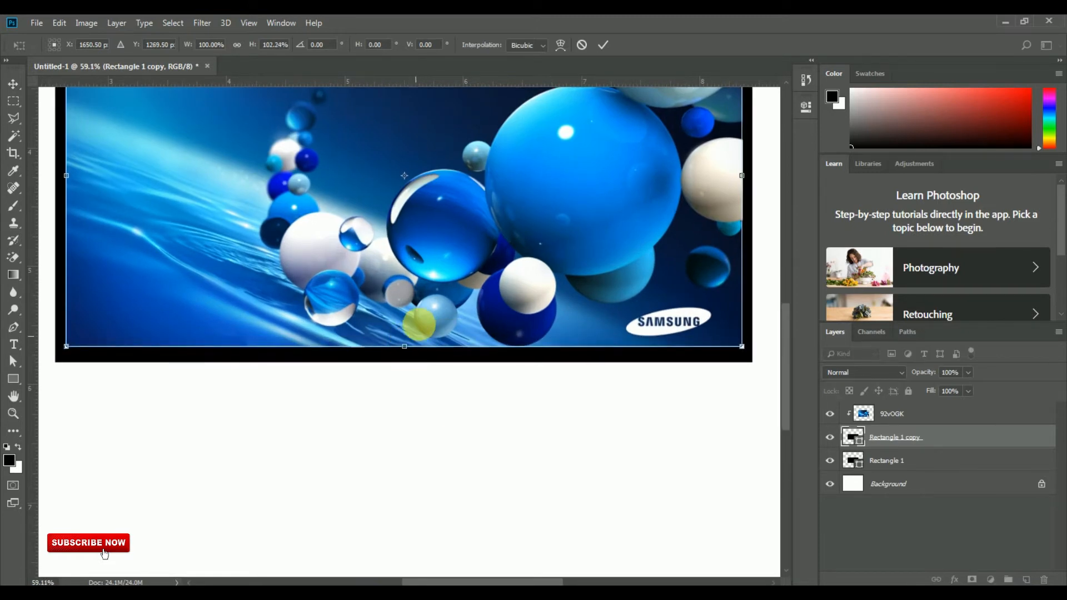
pyautogui.press('Return')
pyautogui.hotkey('ctrl', '0')
pyautogui.moveTo(438, 464); pyautogui.dragTo(462, 489)
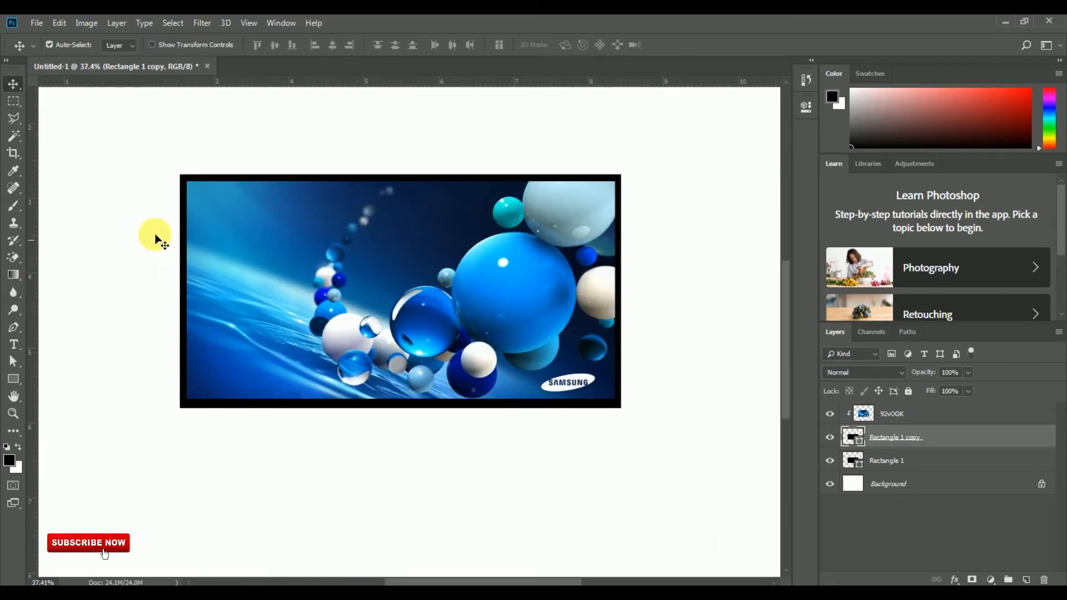
# Step: Draw a rounded rectangle about 186 × 28 px with a 10 px radius just below the frame's lower-right corner
pyautogui.click(252, 227)
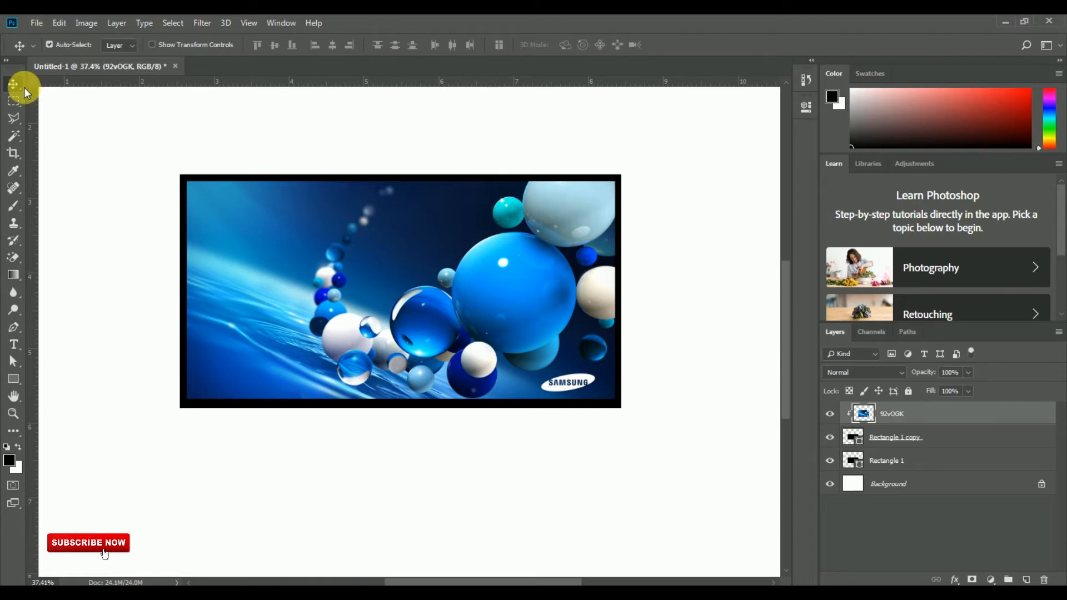
pyautogui.rightClick(14, 380)
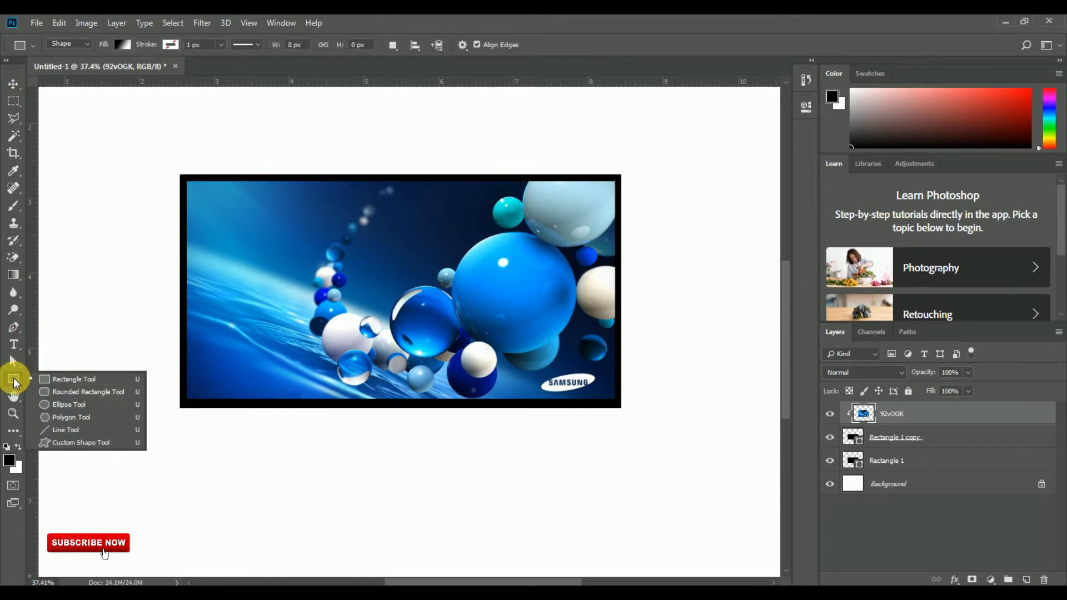
pyautogui.click(79, 391)
pyautogui.moveTo(575, 426); pyautogui.dragTo(630, 440)
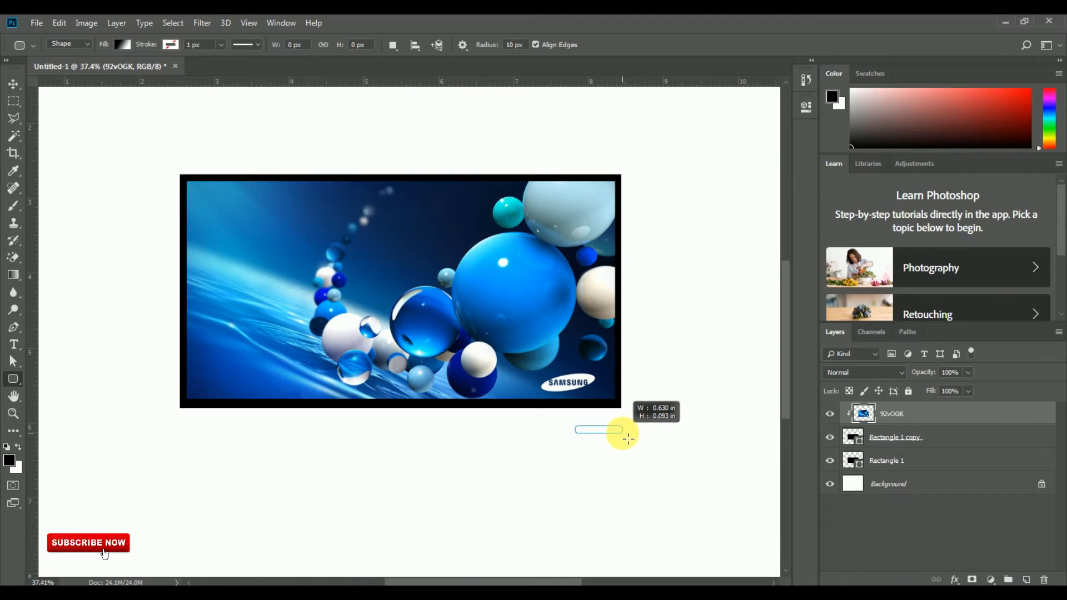
pyautogui.moveTo(628, 440); pyautogui.dragTo(627, 438)
pyautogui.scroll(4, 614, 443)
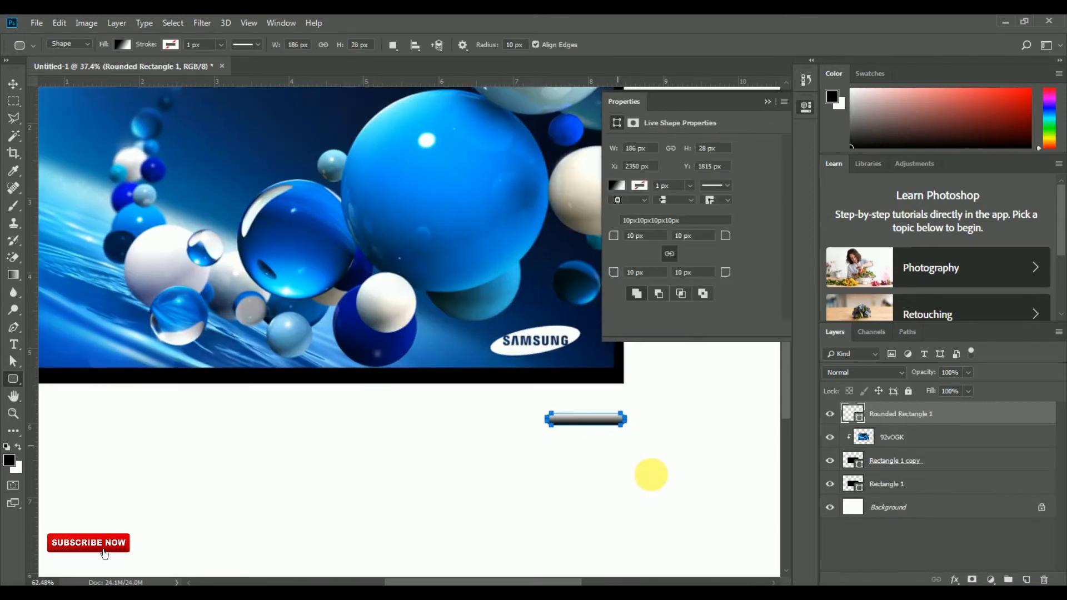
# Step: Change the rounded rectangle's gradient fill to solid black
pyautogui.click(616, 185)
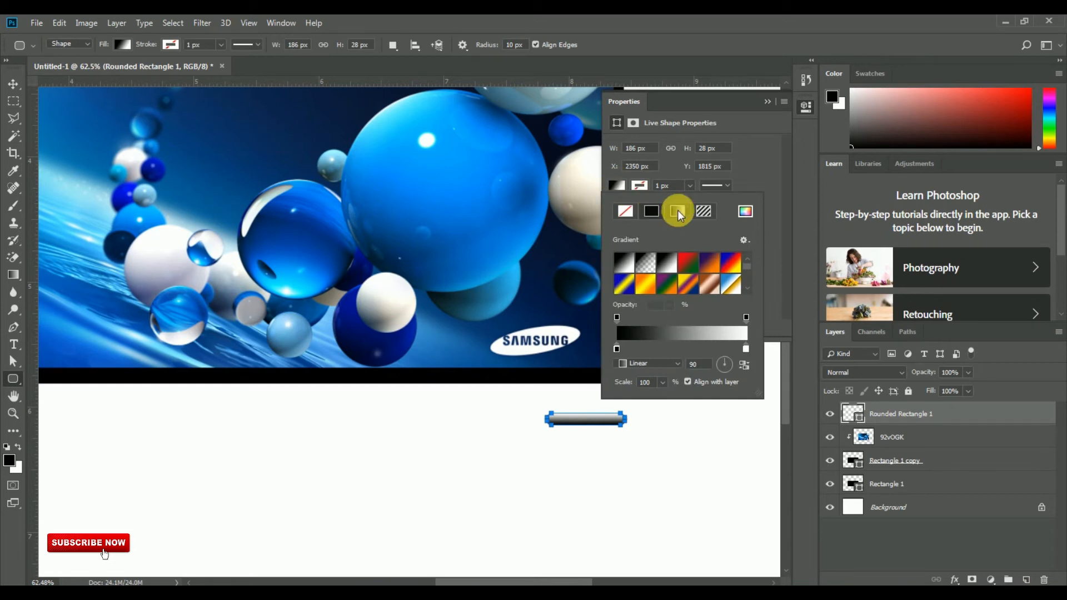
pyautogui.click(652, 211)
pyautogui.click(13, 84)
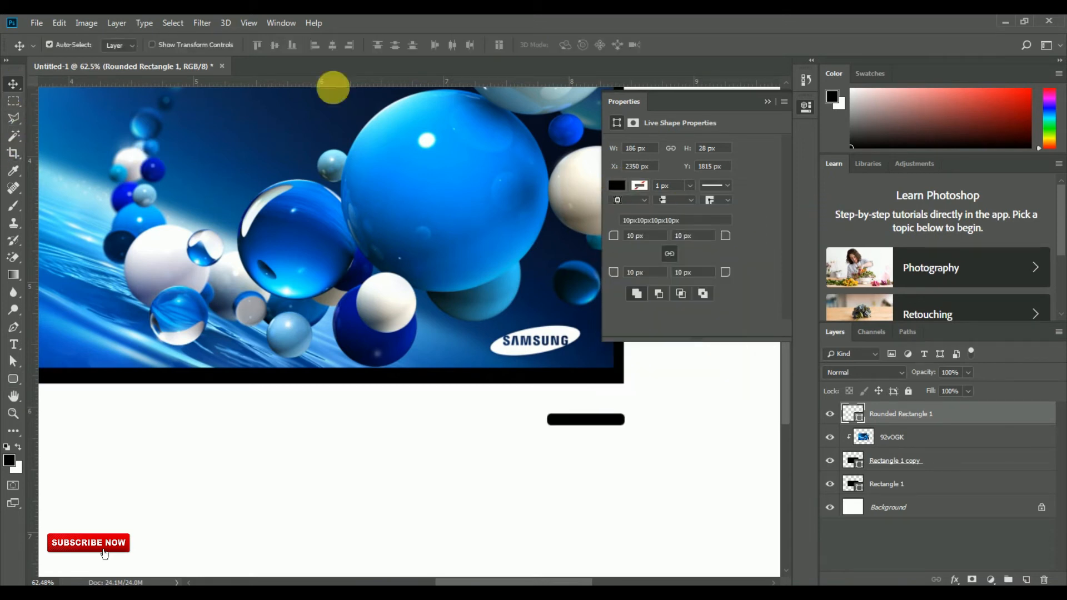
# Step: Rotate the black bar into a diagonal sloping down to the right and set its upper end against the frame's bottom edge
pyautogui.press('ctrl')
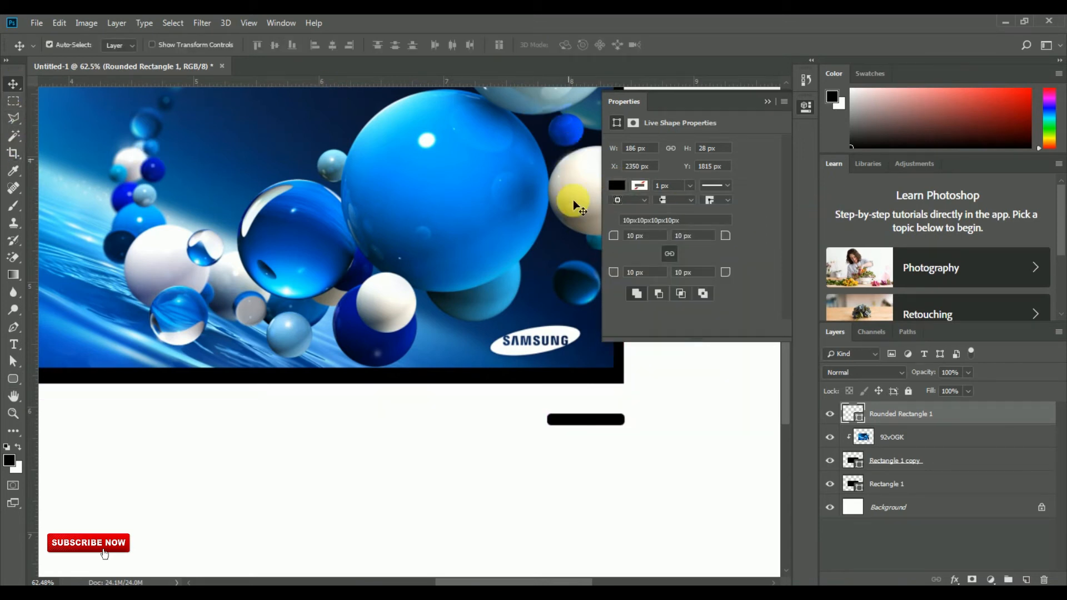
pyautogui.click(59, 23)
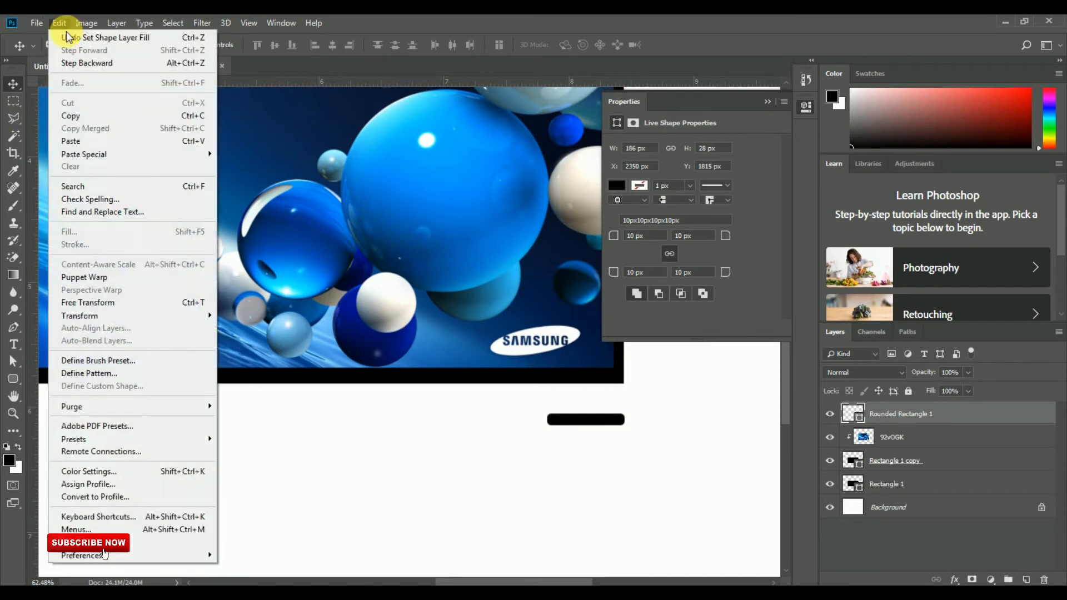
pyautogui.click(170, 302)
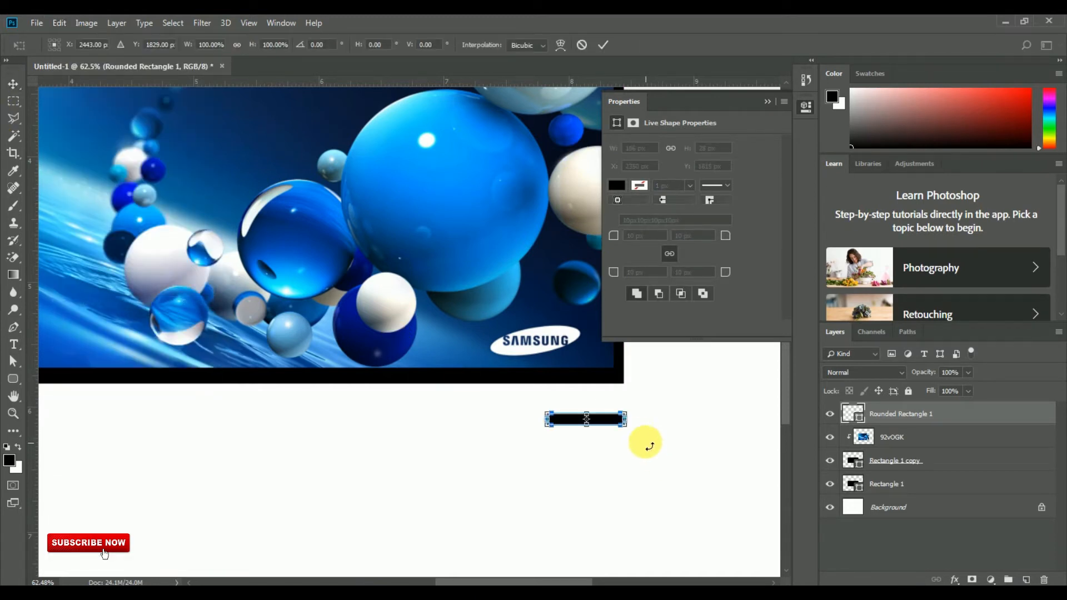
pyautogui.moveTo(625, 443); pyautogui.dragTo(590, 425)
pyautogui.press('Return')
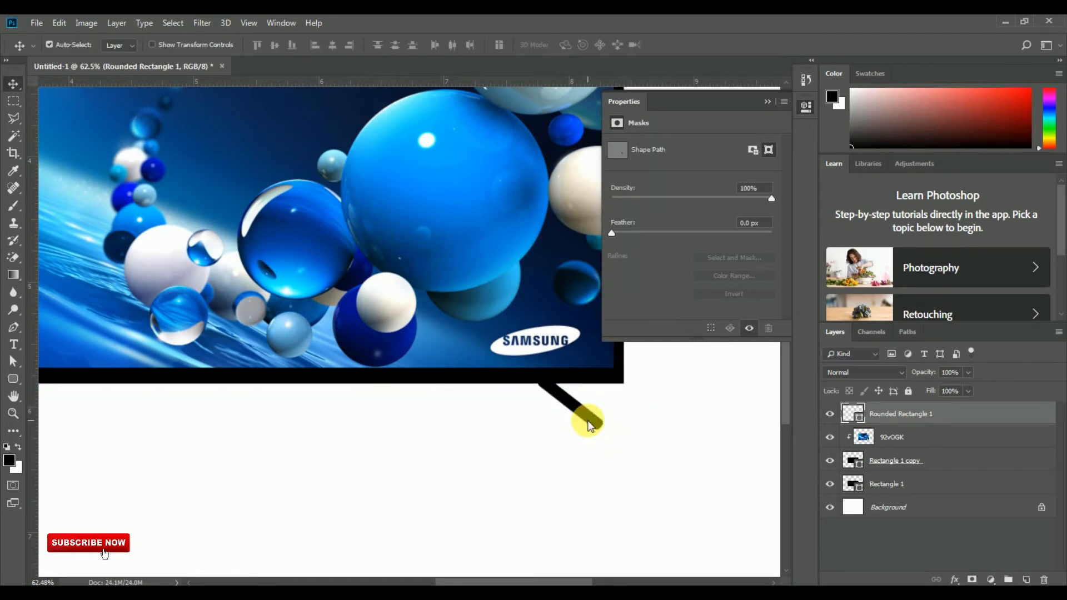
# Step: Rotate the diagonal leg about 9° further clockwise to make it steeper
pyautogui.click(59, 23)
pyautogui.click(183, 302)
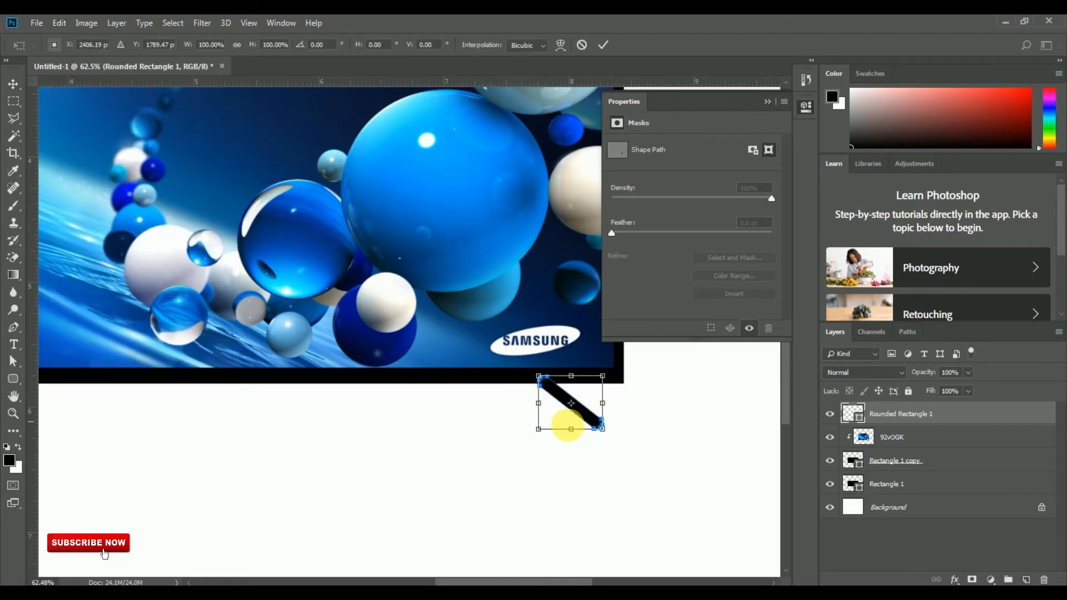
pyautogui.moveTo(617, 435)
pyautogui.mouseDown()
pyautogui.moveTo(605, 445)
pyautogui.moveTo(612, 438)
pyautogui.mouseUp()
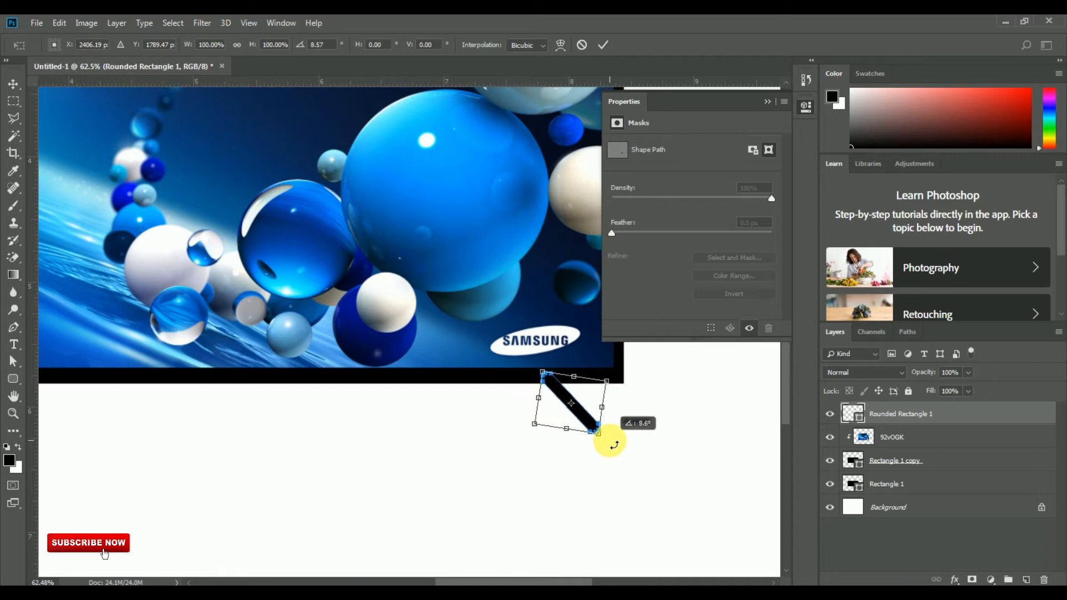
pyautogui.doubleClick(576, 410)
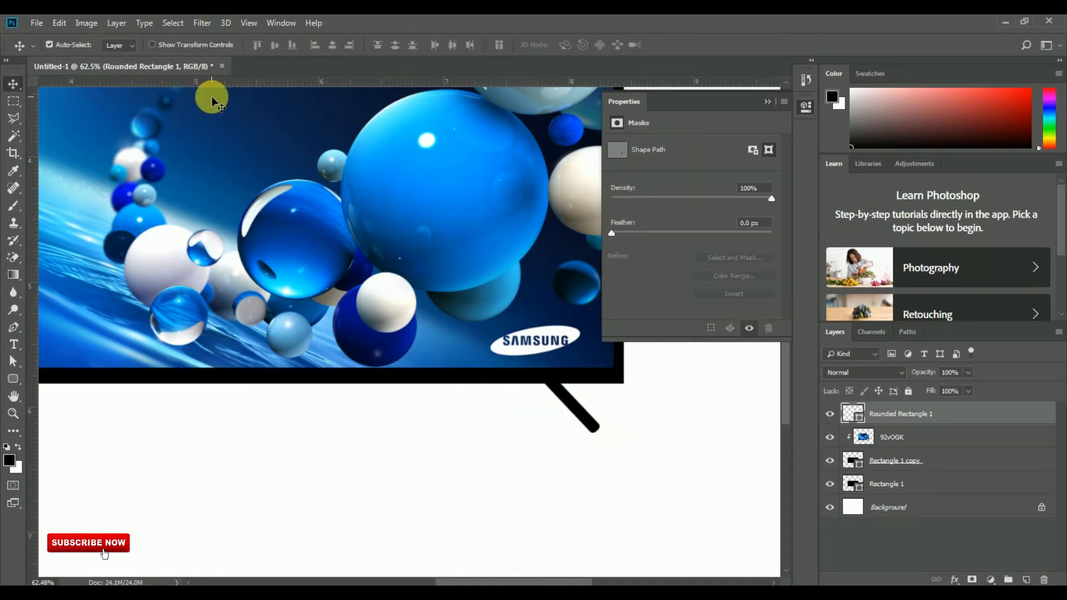
# Step: Duplicate the Rounded Rectangle 1 layer
pyautogui.rightClick(931, 416)
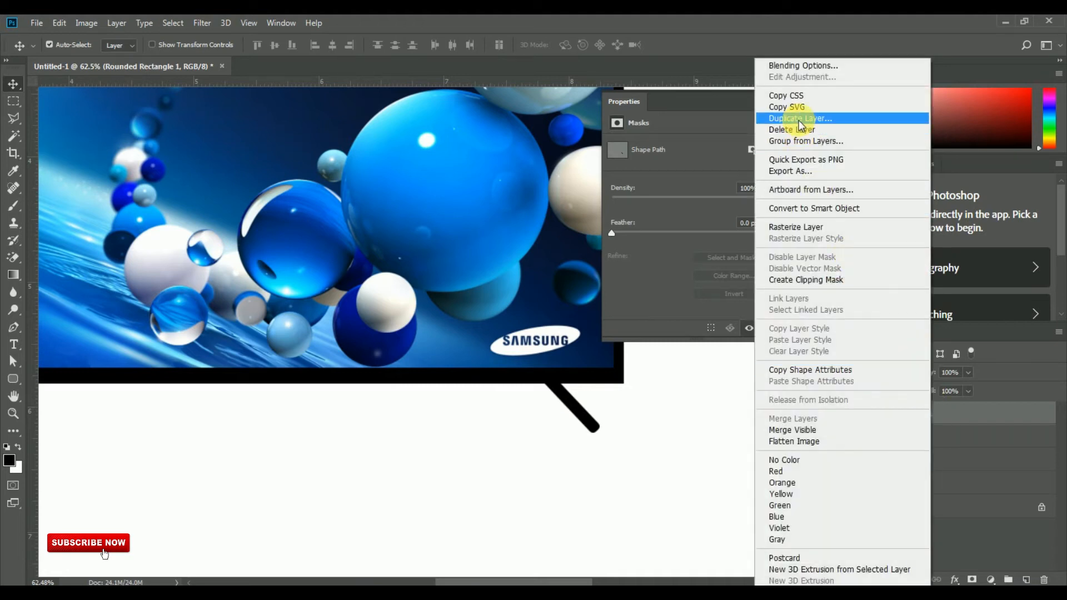
pyautogui.click(800, 119)
pyautogui.click(644, 174)
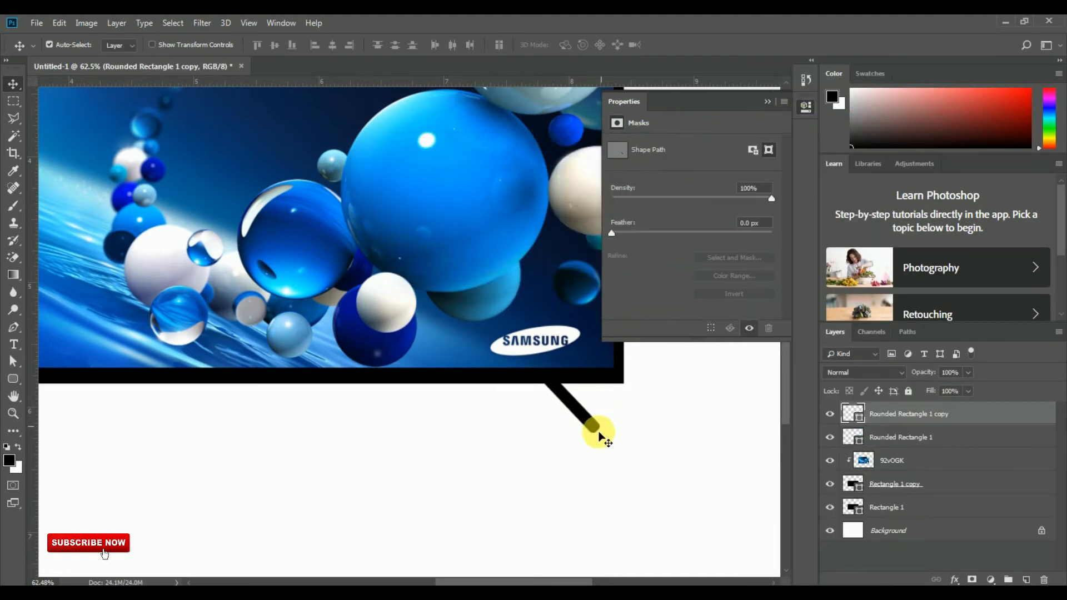
# Step: Flip the duplicated leg horizontally and move it left so both legs meet in an inverted V under the frame
pyautogui.click(61, 23)
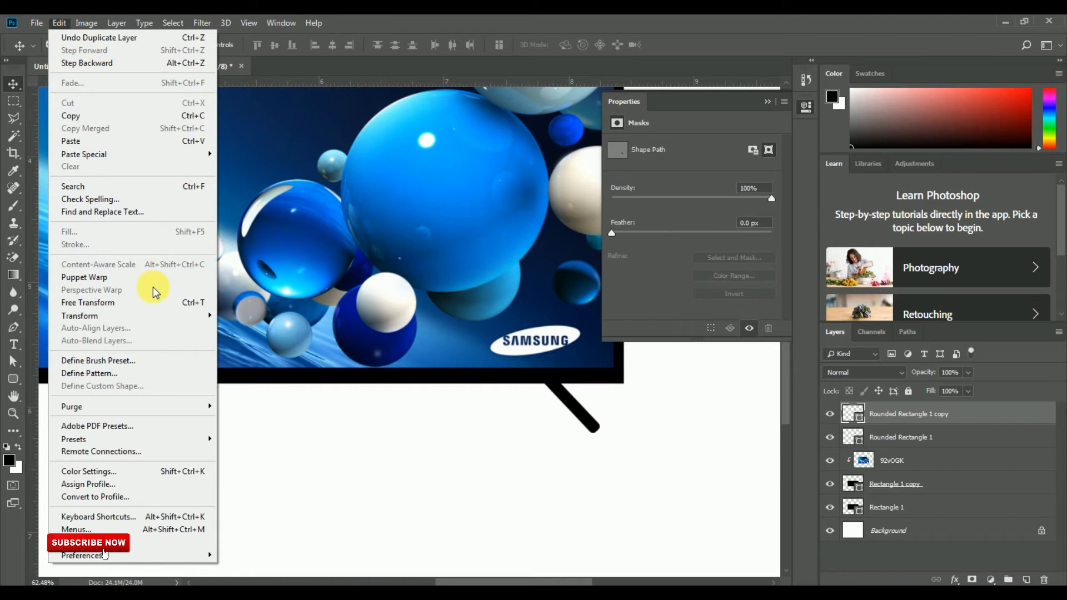
pyautogui.click(167, 302)
pyautogui.rightClick(577, 414)
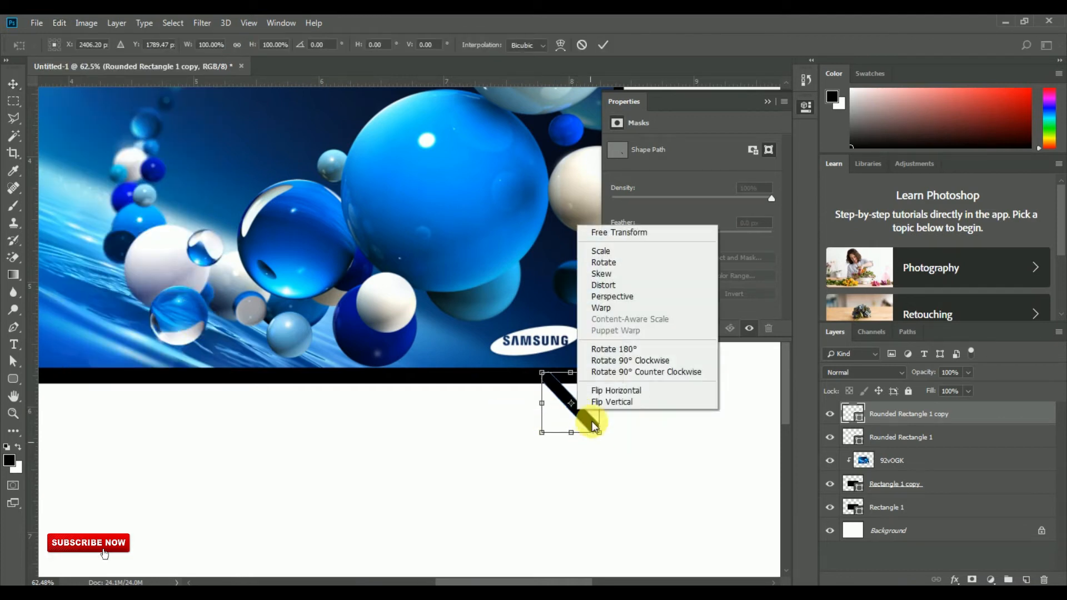
pyautogui.click(597, 388)
pyautogui.moveTo(583, 401); pyautogui.dragTo(538, 402)
pyautogui.press('Return')
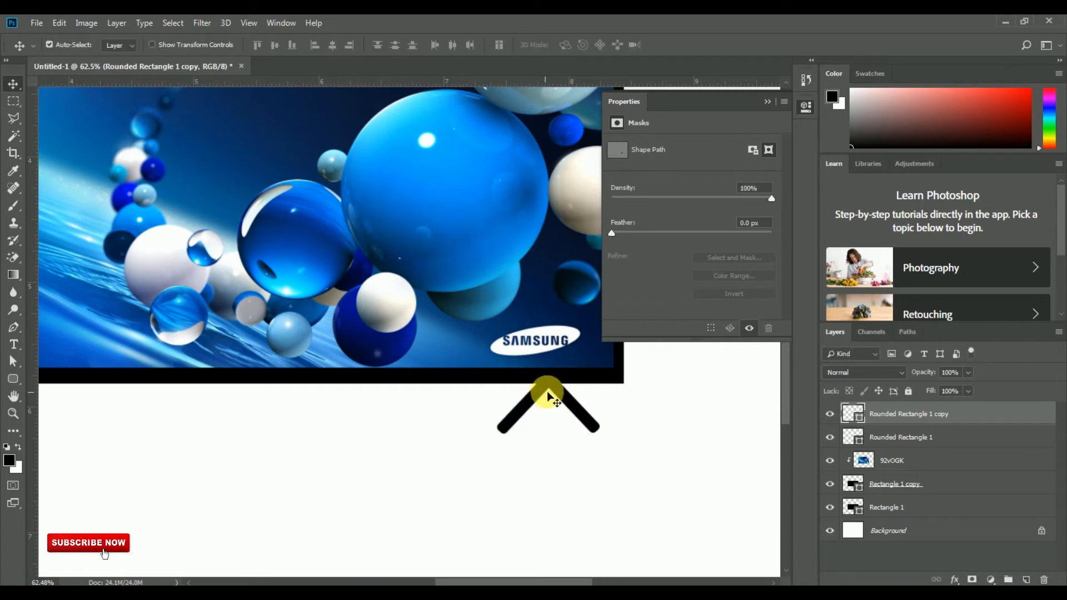
# Step: Distort the Rounded Rectangle 1 copy into a shorter, thinner rear leg by pulling its left corners inward
pyautogui.click(58, 22)
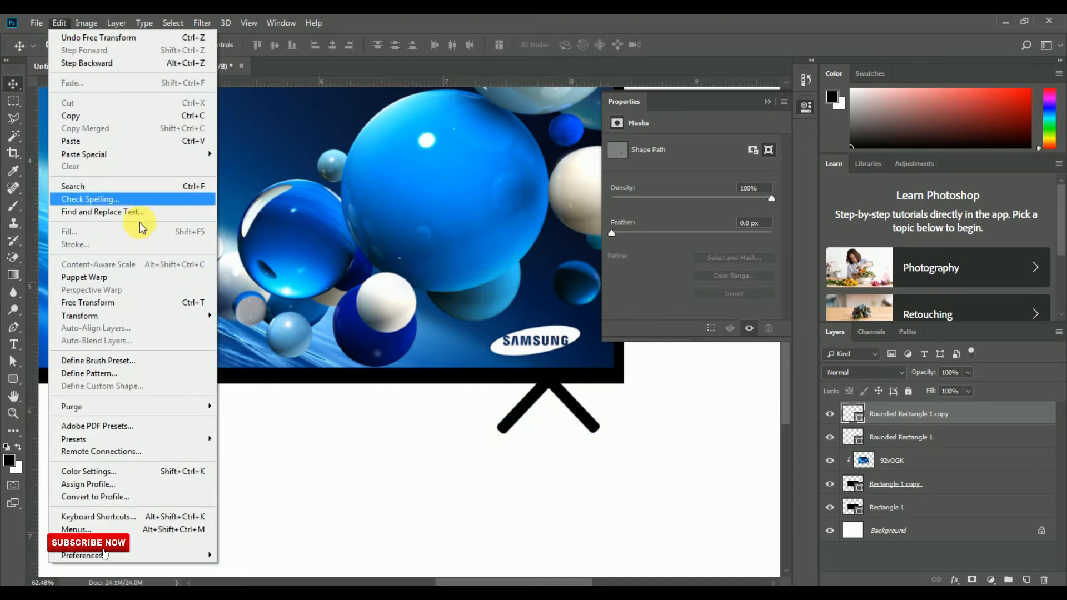
pyautogui.click(166, 303)
pyautogui.moveTo(497, 433); pyautogui.dragTo(516, 417)
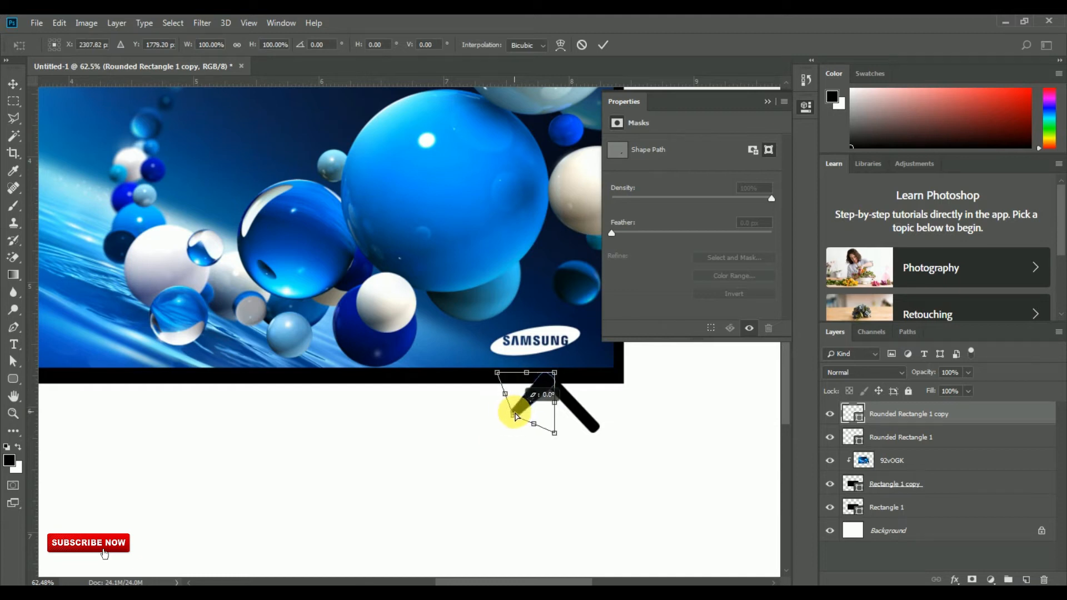
pyautogui.moveTo(497, 372); pyautogui.dragTo(514, 379)
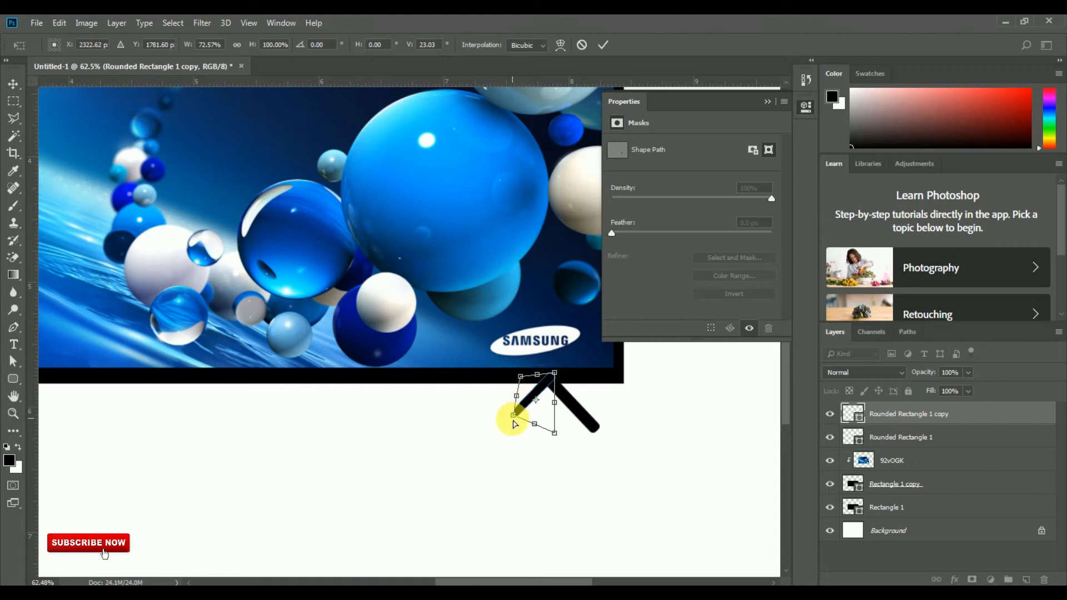
pyautogui.moveTo(519, 418); pyautogui.dragTo(537, 378)
pyautogui.press('Return')
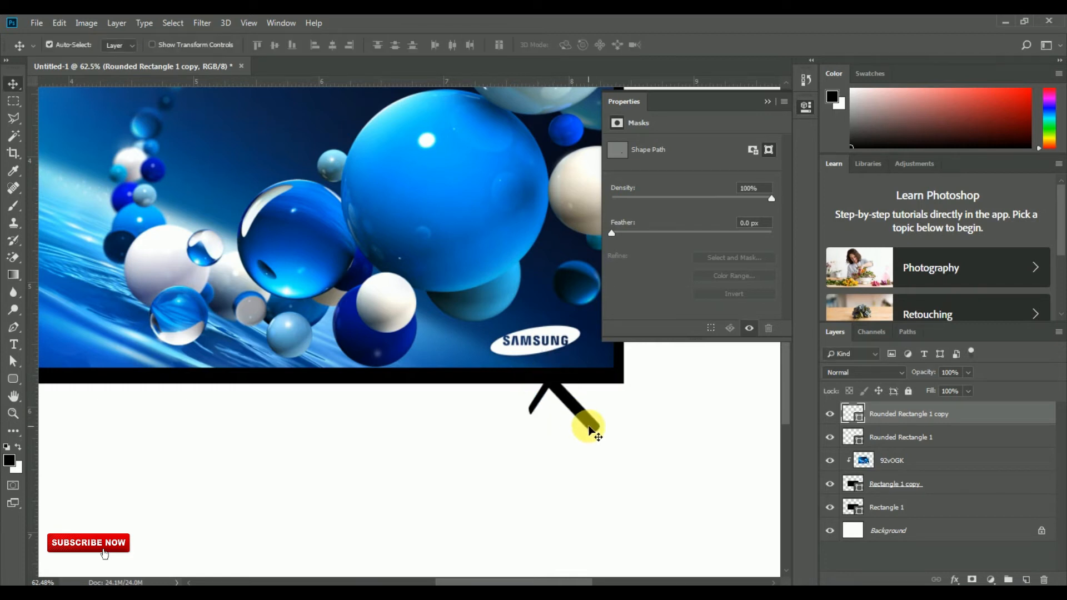
# Step: Distort the longer Rounded Rectangle 1 leg into a narrower, steeper shape by pulling its right corners inward
pyautogui.click(590, 427)
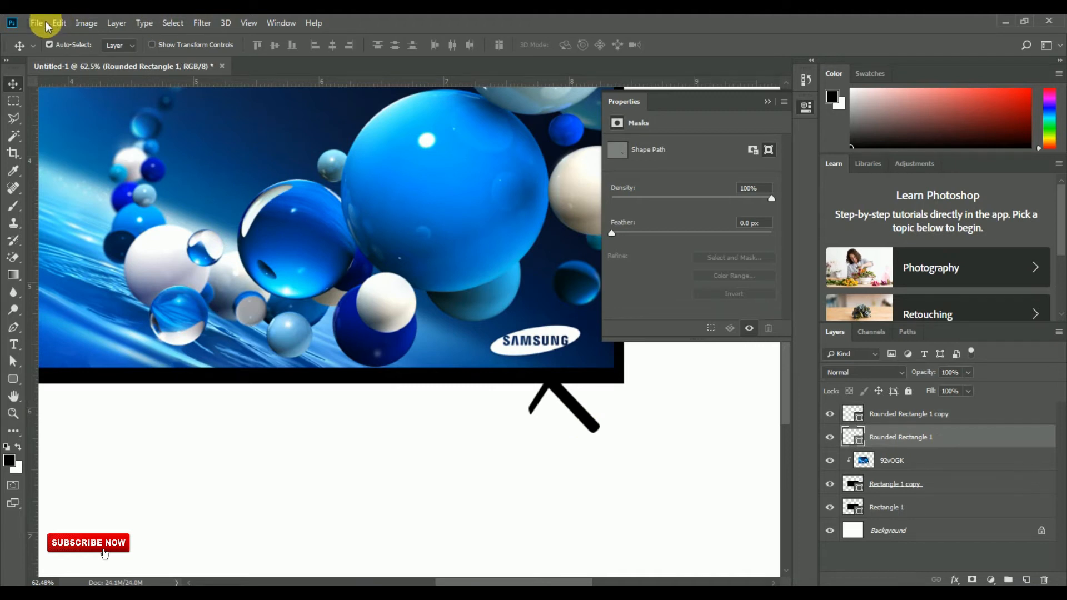
pyautogui.click(58, 23)
pyautogui.click(184, 302)
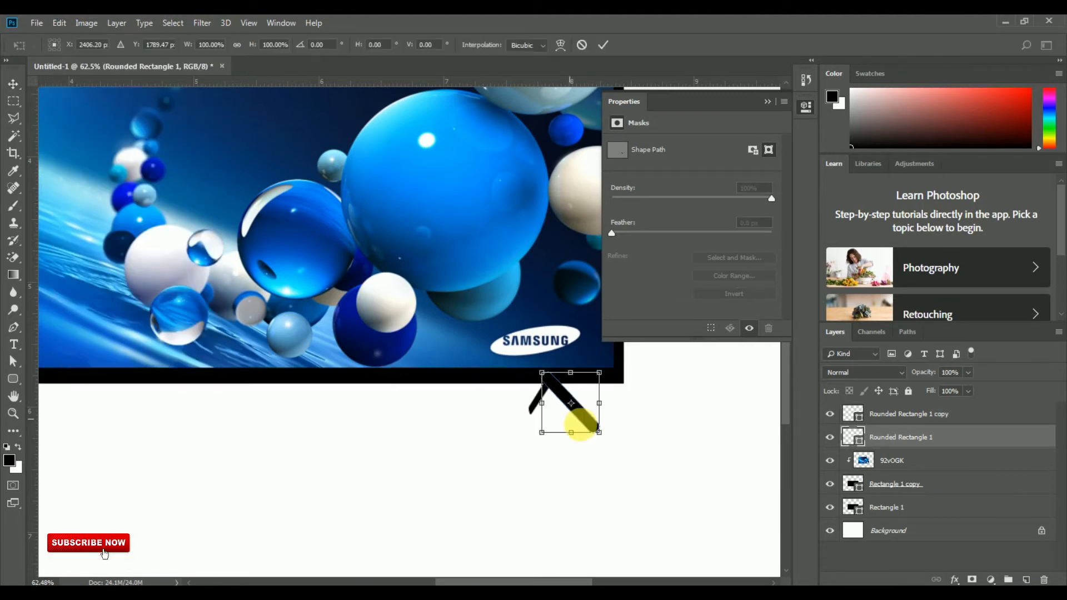
pyautogui.moveTo(600, 435); pyautogui.dragTo(586, 434)
pyautogui.moveTo(600, 376); pyautogui.dragTo(549, 378)
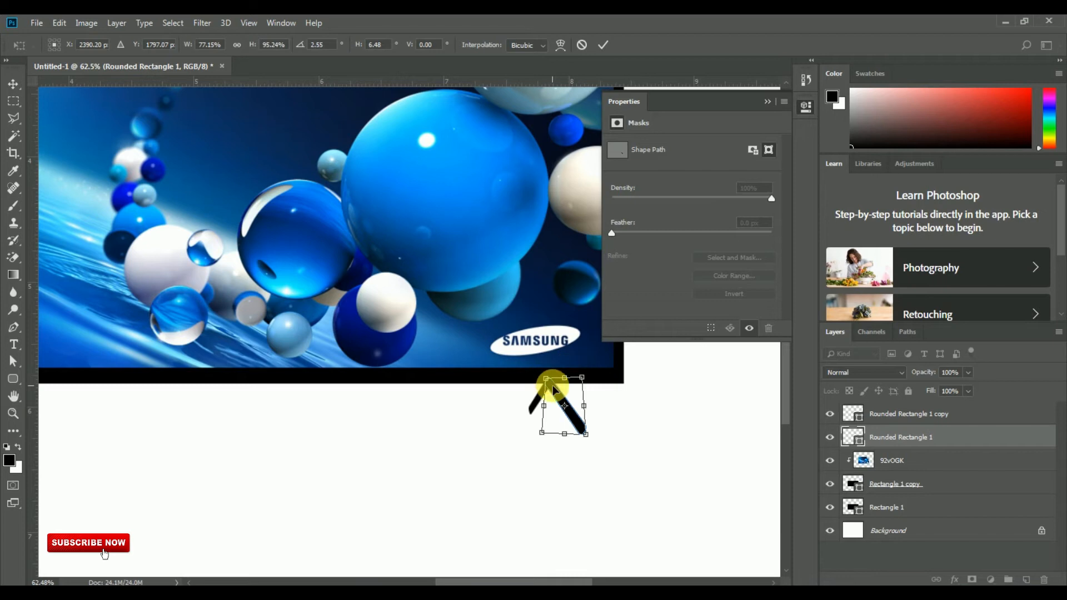
pyautogui.press('Return')
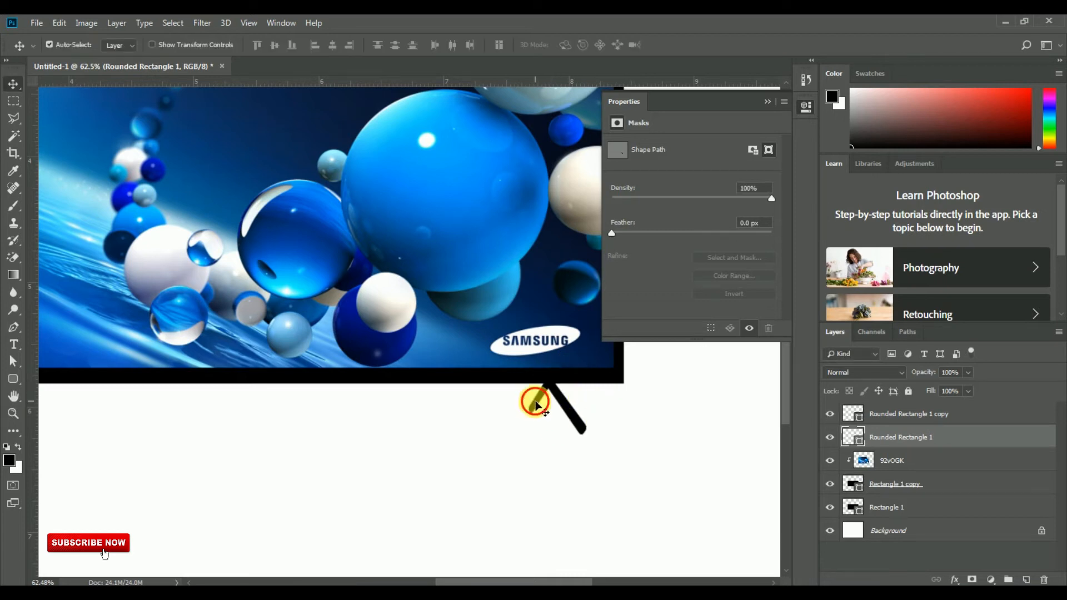
# Step: Merge the Rounded Rectangle 1 and Rounded Rectangle 1 copy shapes into a single stand layer
pyautogui.keyDown('shift'); pyautogui.click(535, 404); pyautogui.keyUp('shift')
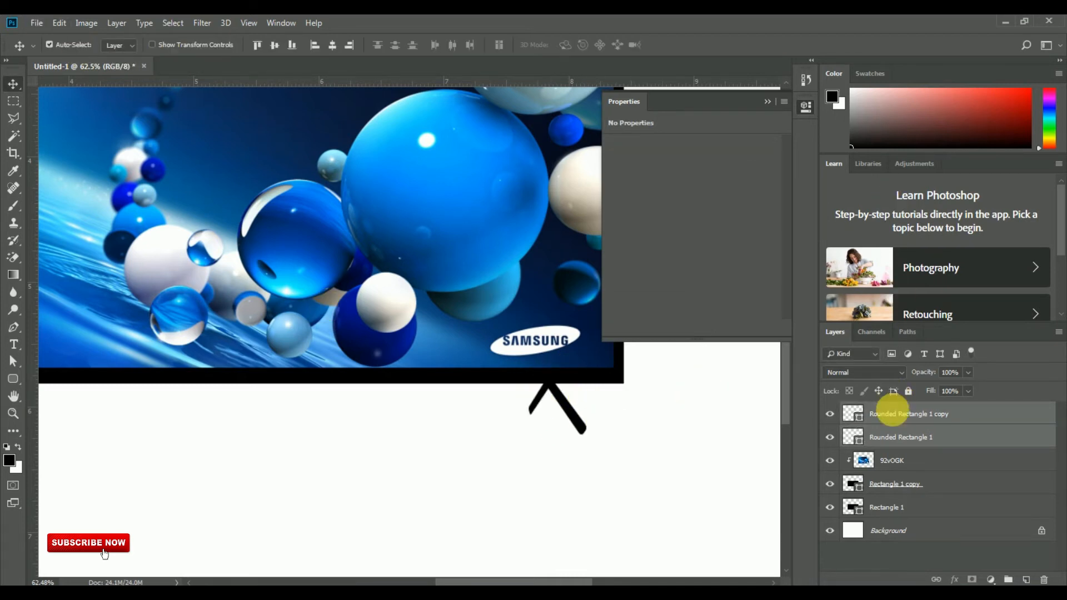
pyautogui.rightClick(910, 433)
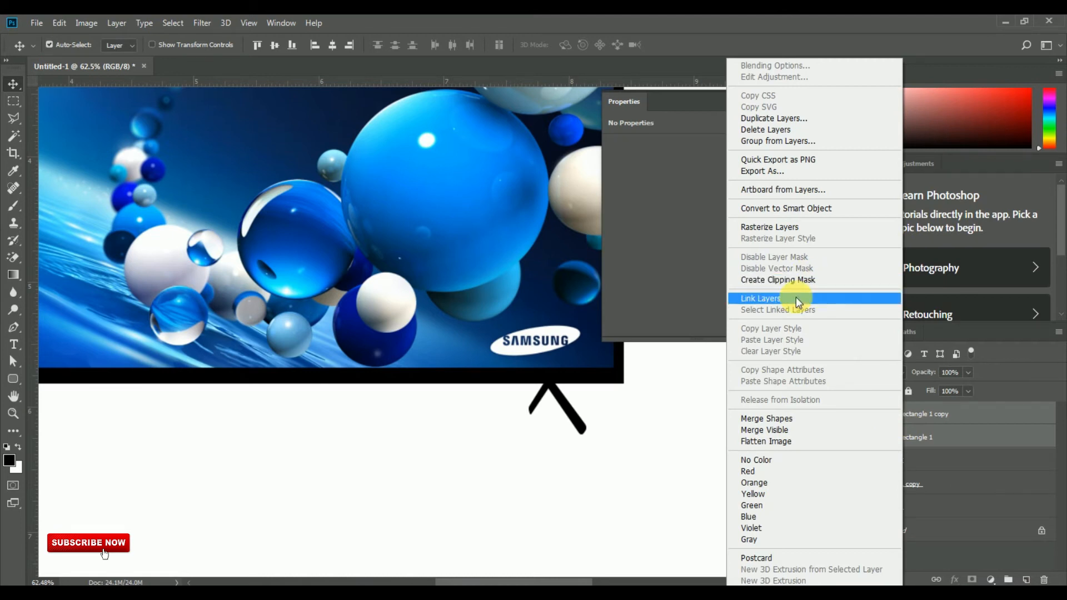
pyautogui.click(777, 417)
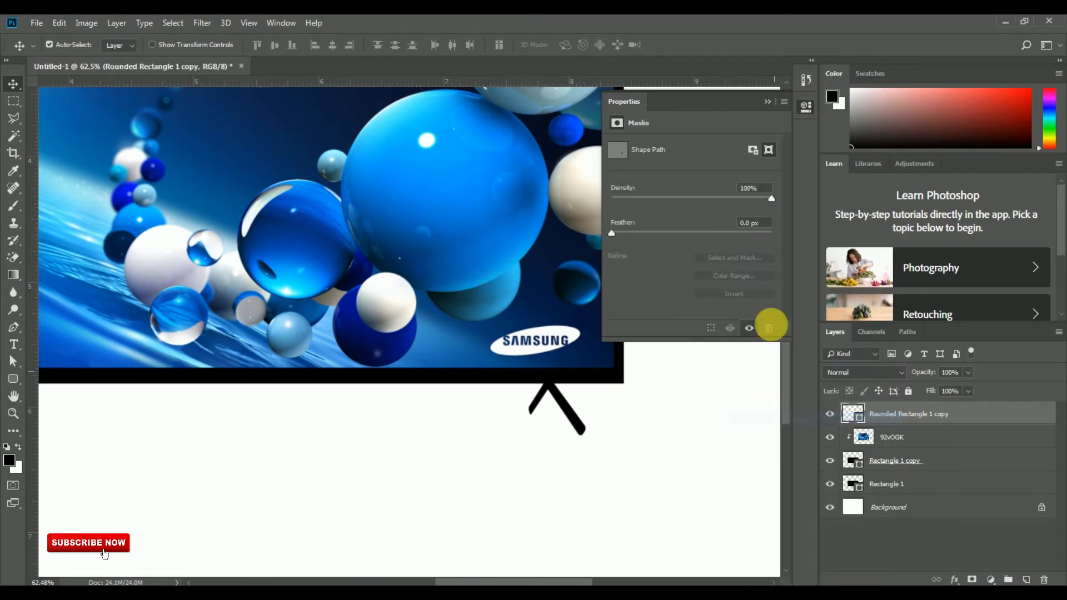
# Step: Duplicate the merged stand layer as Rounded Rectangle 1 copy 2 and place the duplicate under the left end of the TV frame
pyautogui.click(767, 103)
pyautogui.hotkey('ctrl', '0')
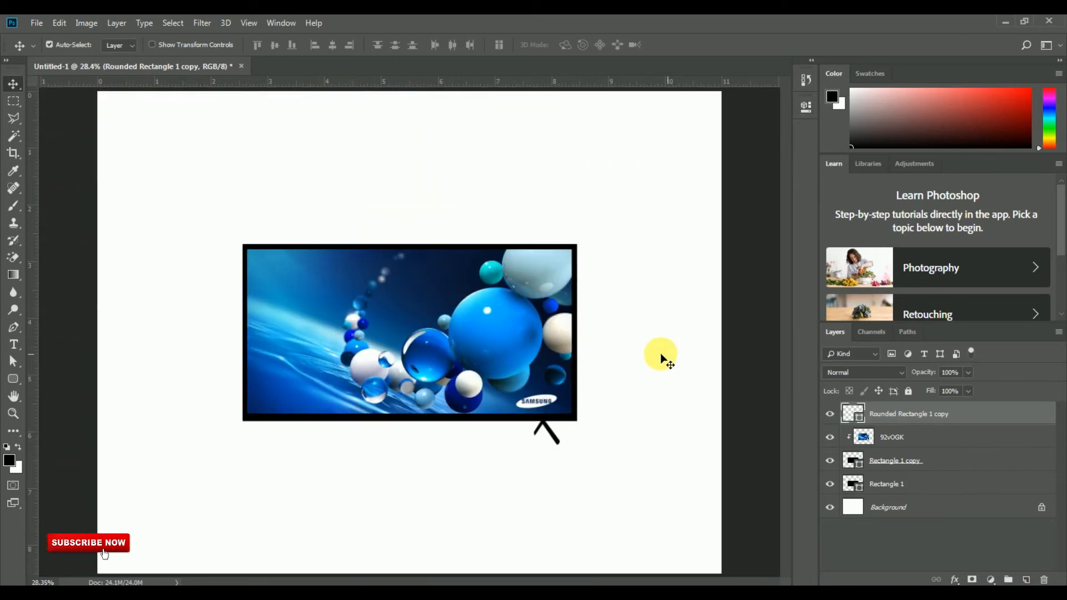
pyautogui.rightClick(920, 416)
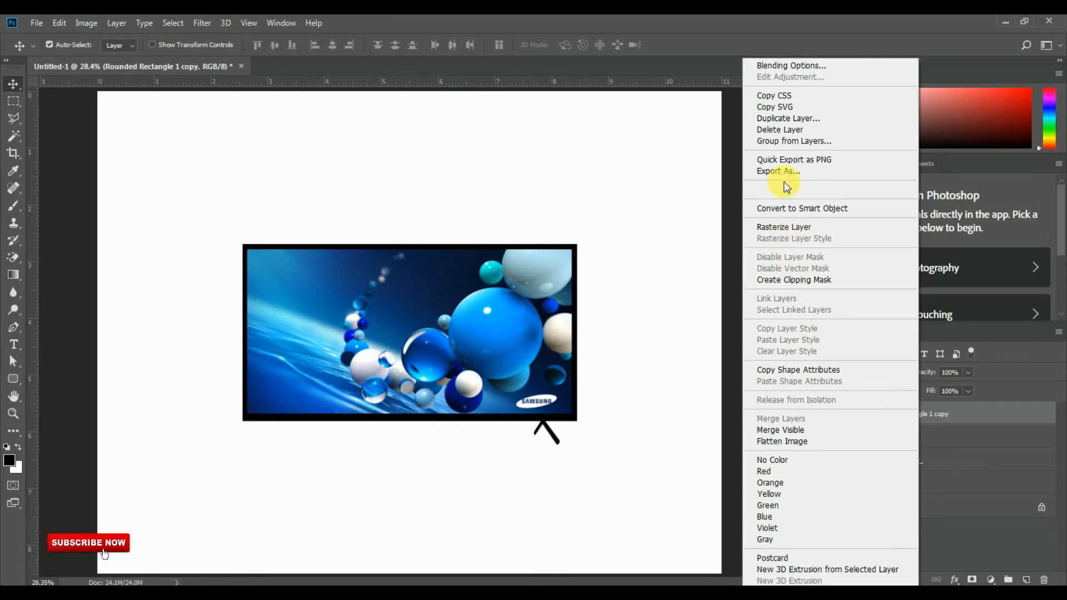
pyautogui.click(776, 117)
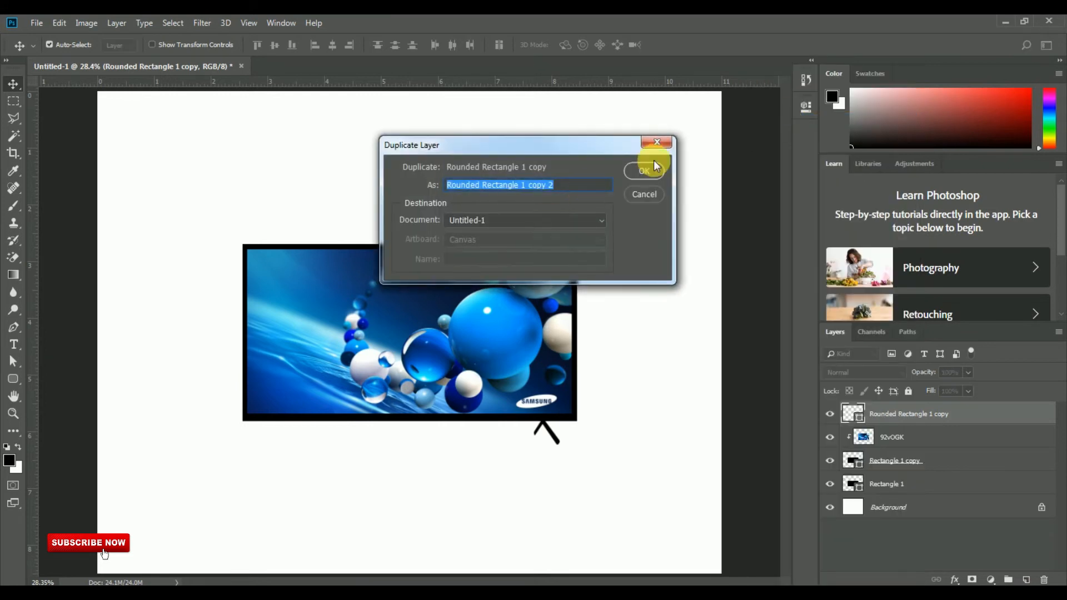
pyautogui.click(645, 171)
pyautogui.moveTo(553, 440); pyautogui.dragTo(289, 446)
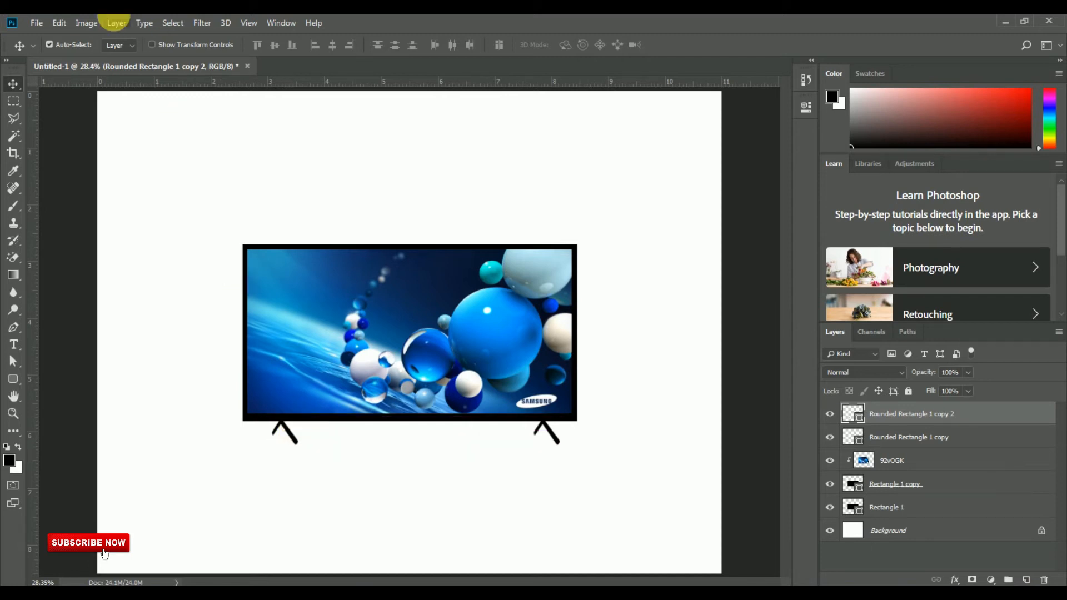
# Step: Flip the left stand horizontally so its longer leg points outward, mirroring the right stand
pyautogui.click(59, 23)
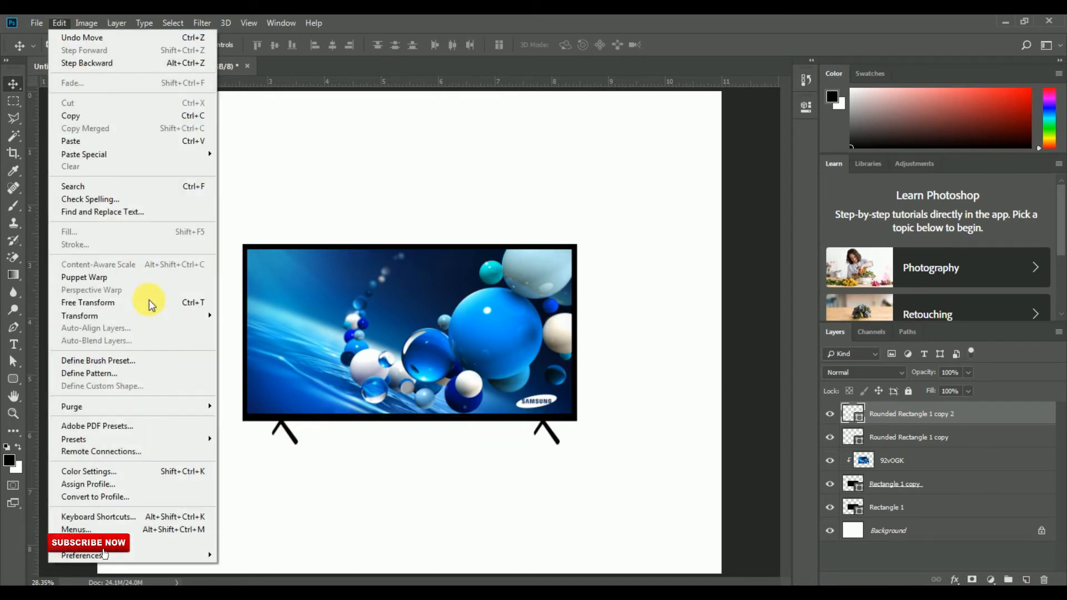
pyautogui.click(146, 300)
pyautogui.rightClick(300, 431)
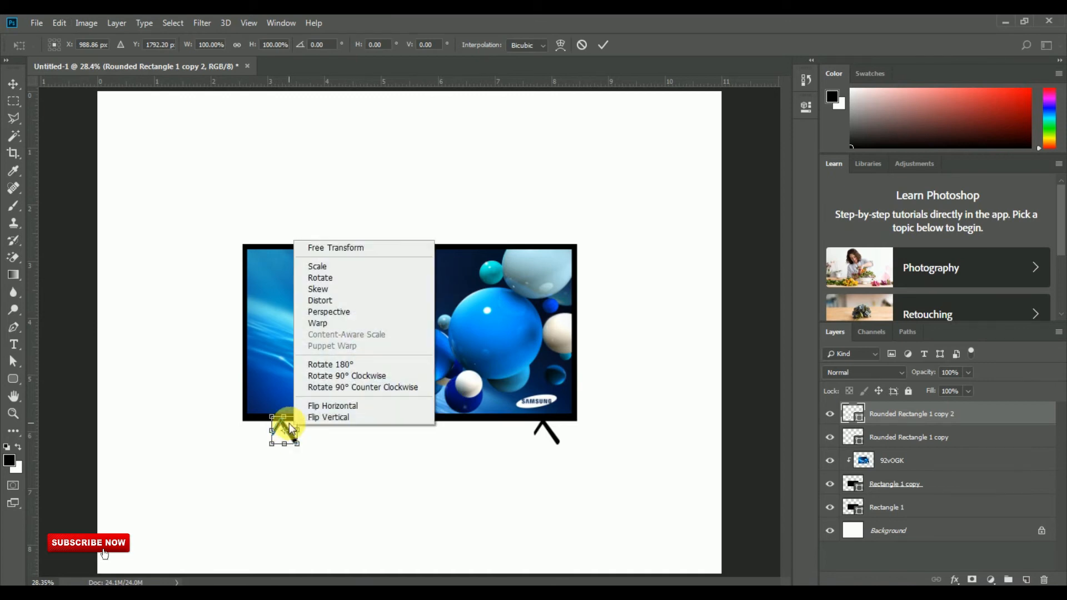
pyautogui.click(319, 405)
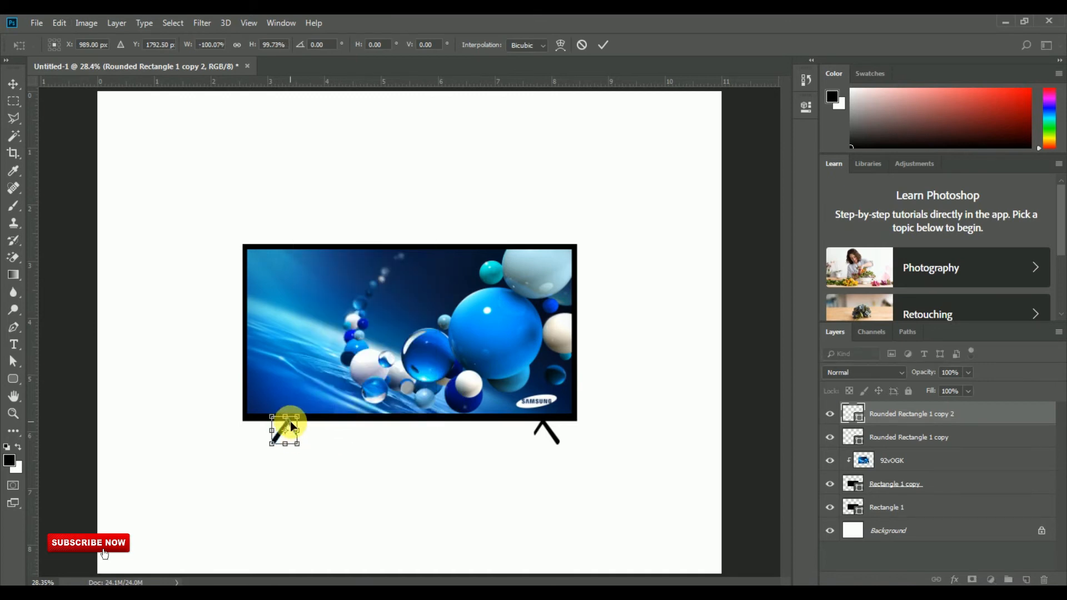
pyautogui.doubleClick(296, 429)
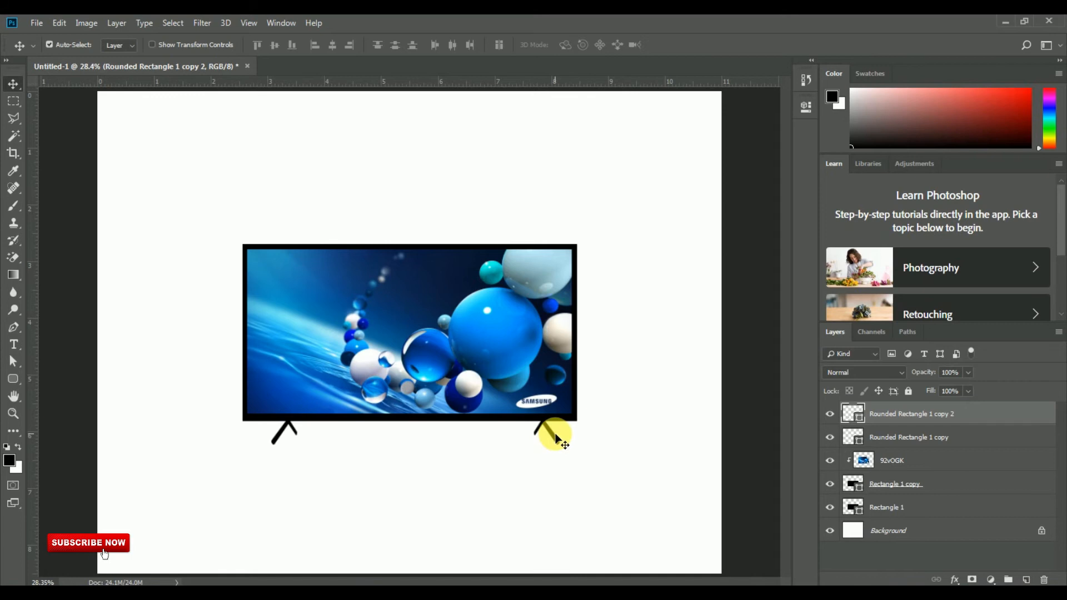
# Step: Move the right stand slightly inward so both stands sit evenly spaced from the ends of the TV frame
pyautogui.click(555, 438)
pyautogui.click(553, 441)
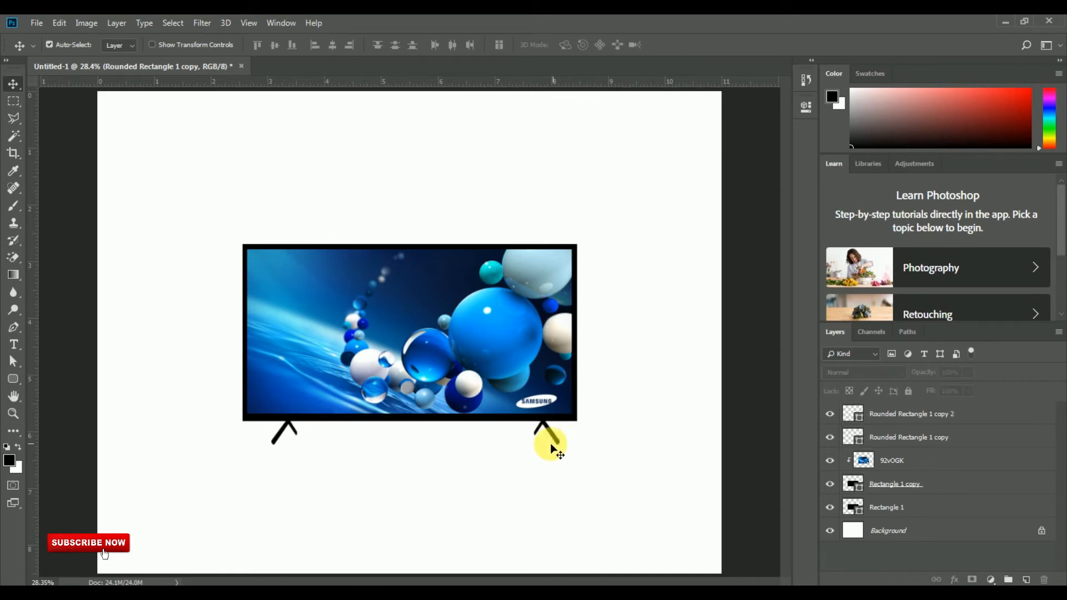
pyautogui.moveTo(557, 445); pyautogui.dragTo(549, 446)
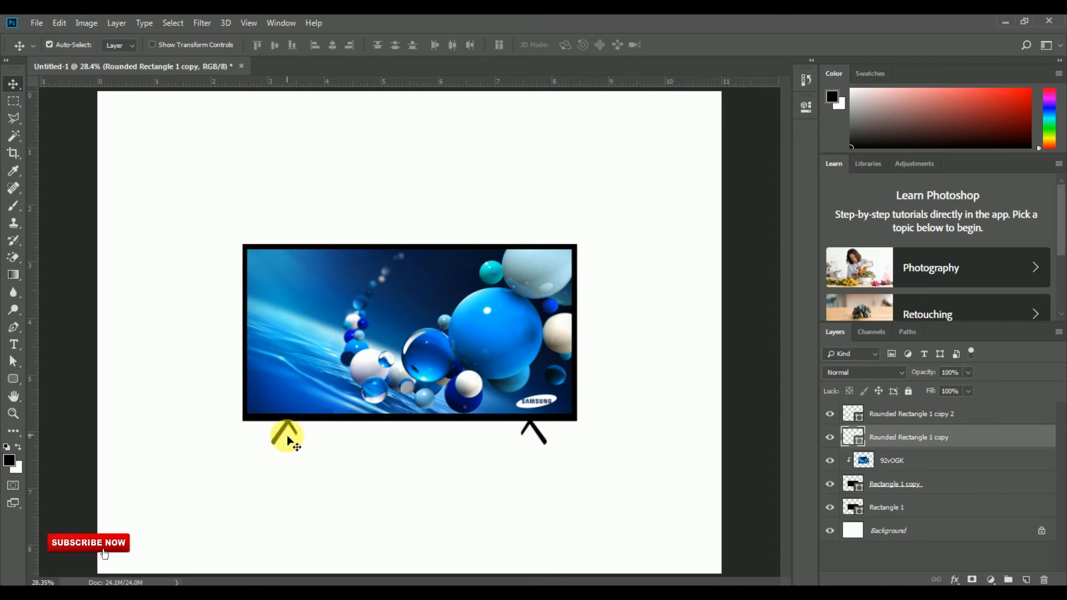
pyautogui.moveTo(278, 443); pyautogui.dragTo(283, 444)
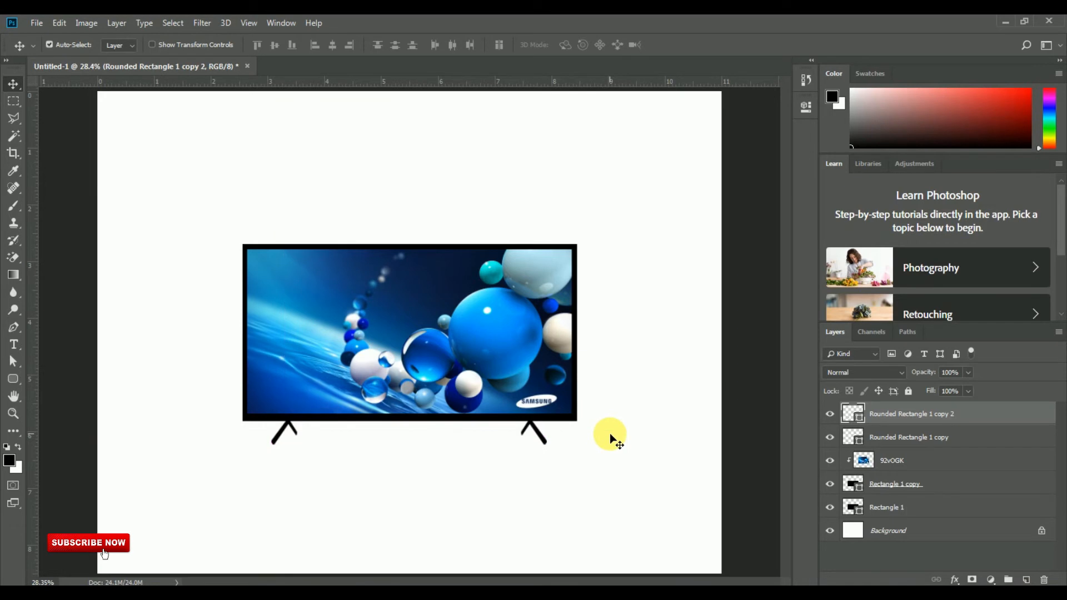